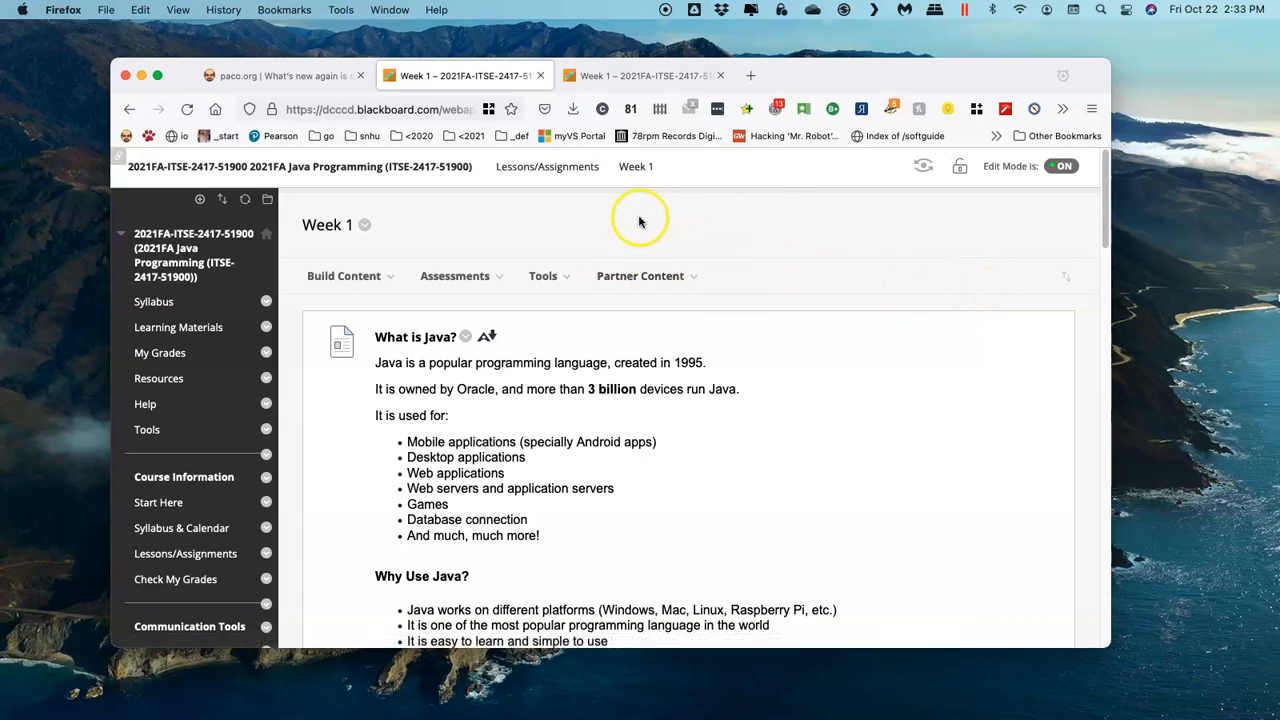
# Step: Check the Mac's operating system version and hardware overview in About This Mac, and close the window
pyautogui.click(22, 10)
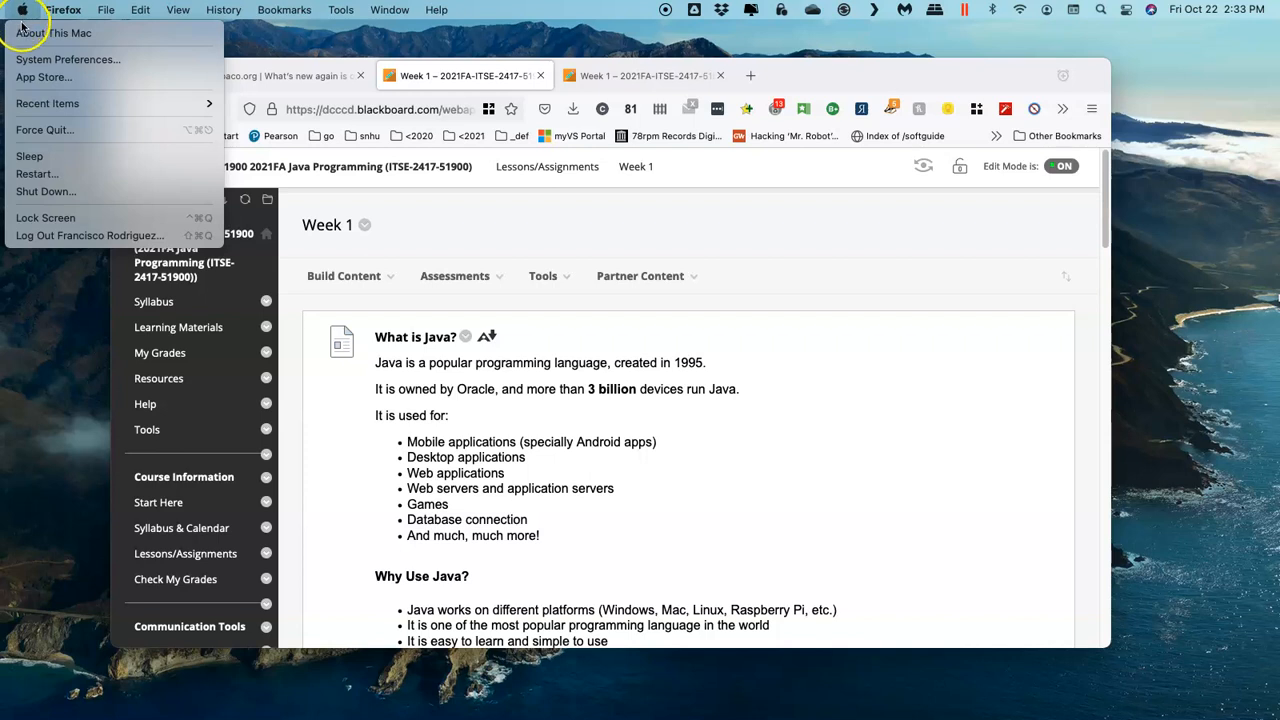
pyautogui.click(95, 33)
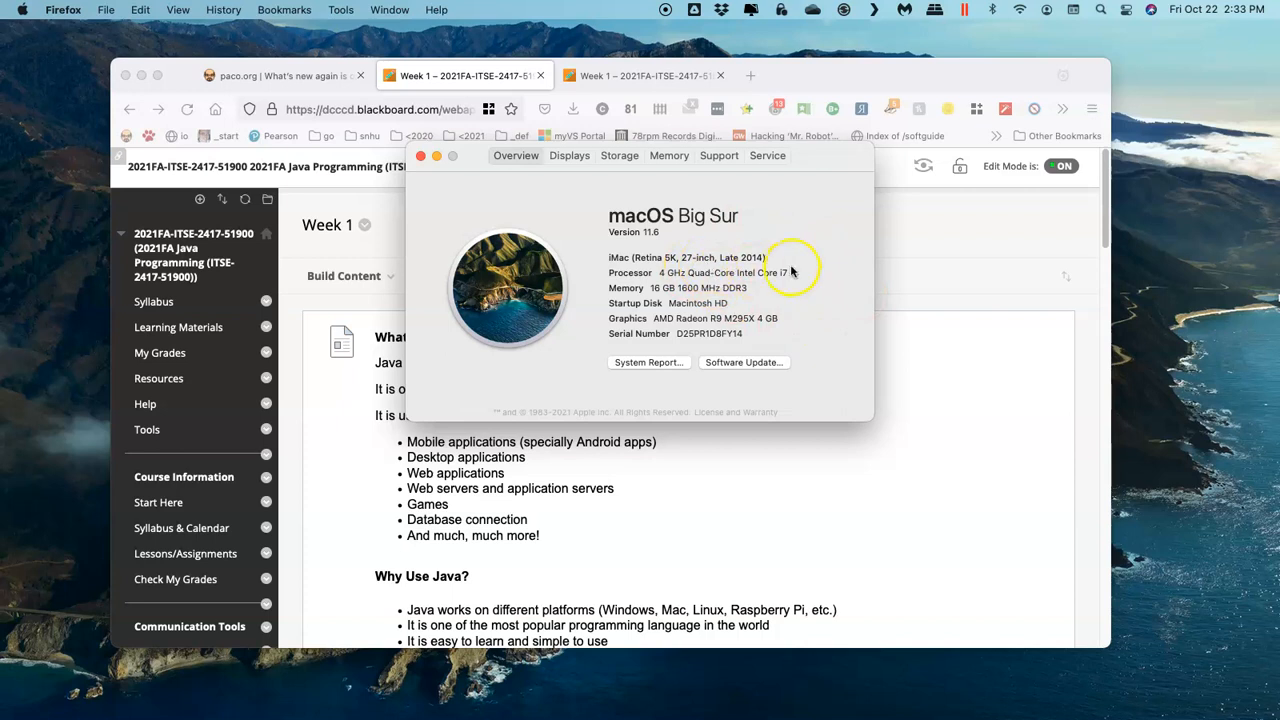
pyautogui.click(420, 157)
pyautogui.click(543, 276)
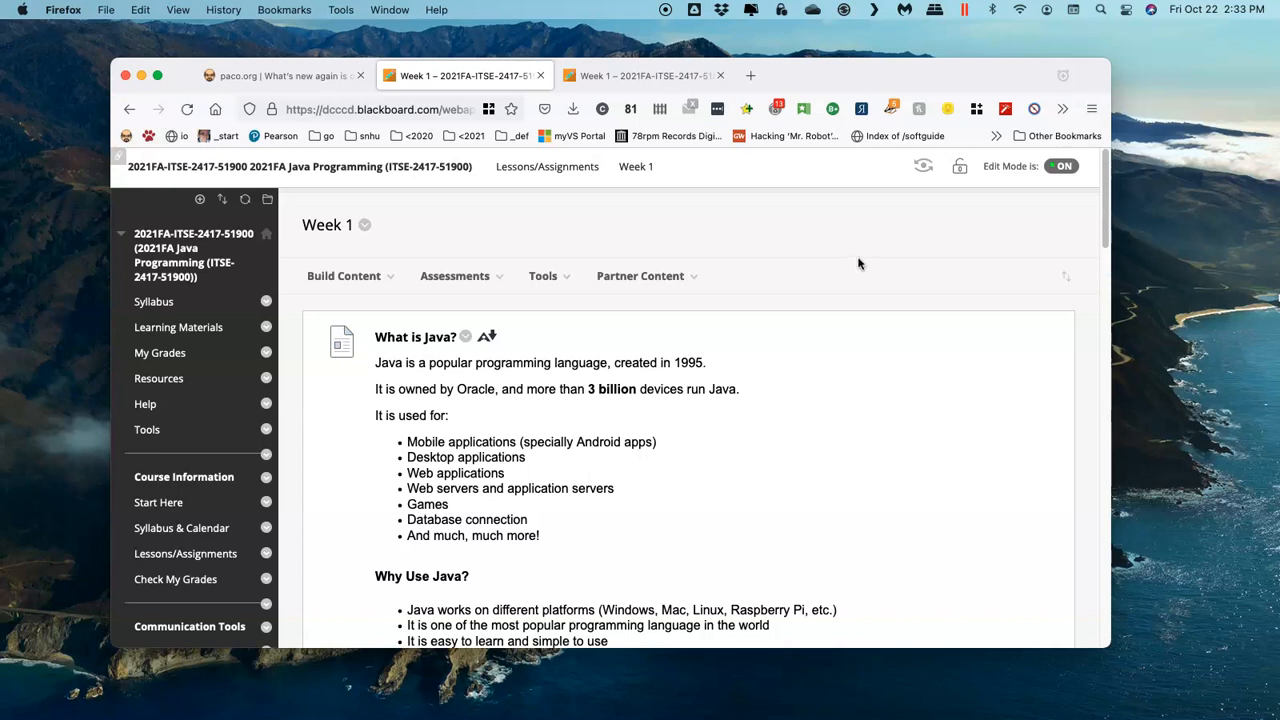
# Step: Open Terminal, move its window aside and run the java command to check for an installed Java runtime
pyautogui.click(1101, 10)
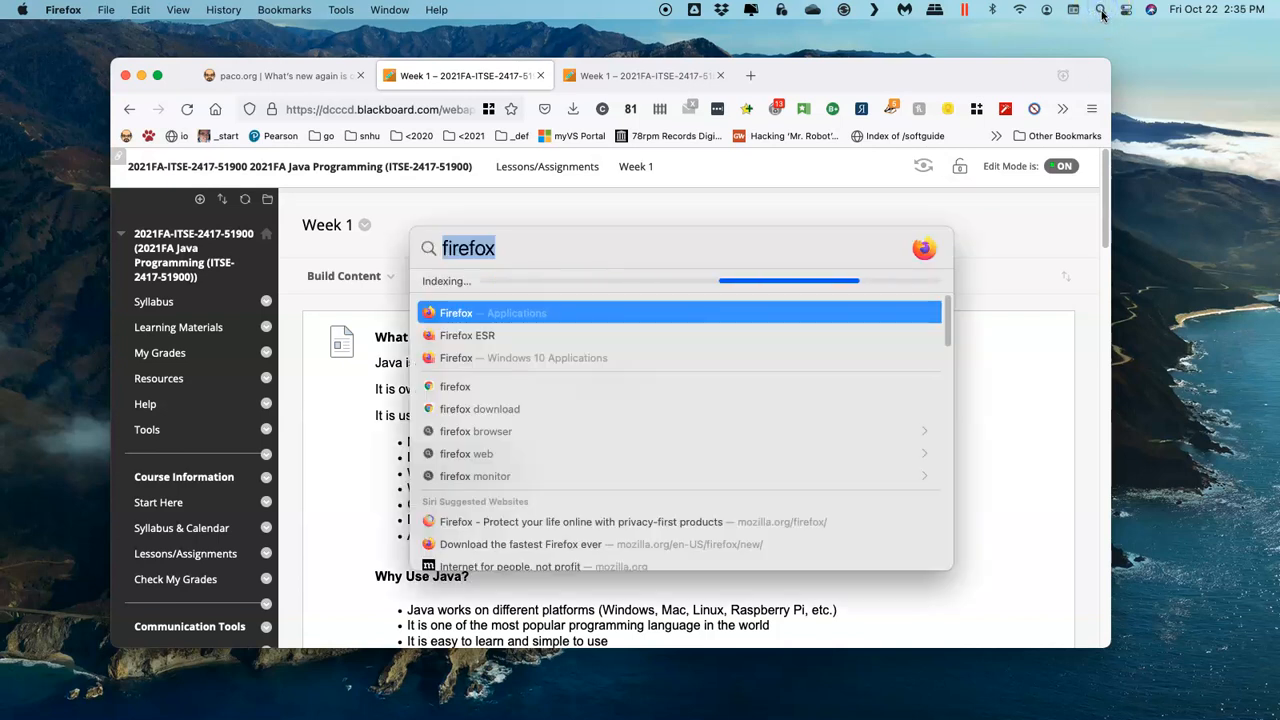
pyautogui.write('terminal')
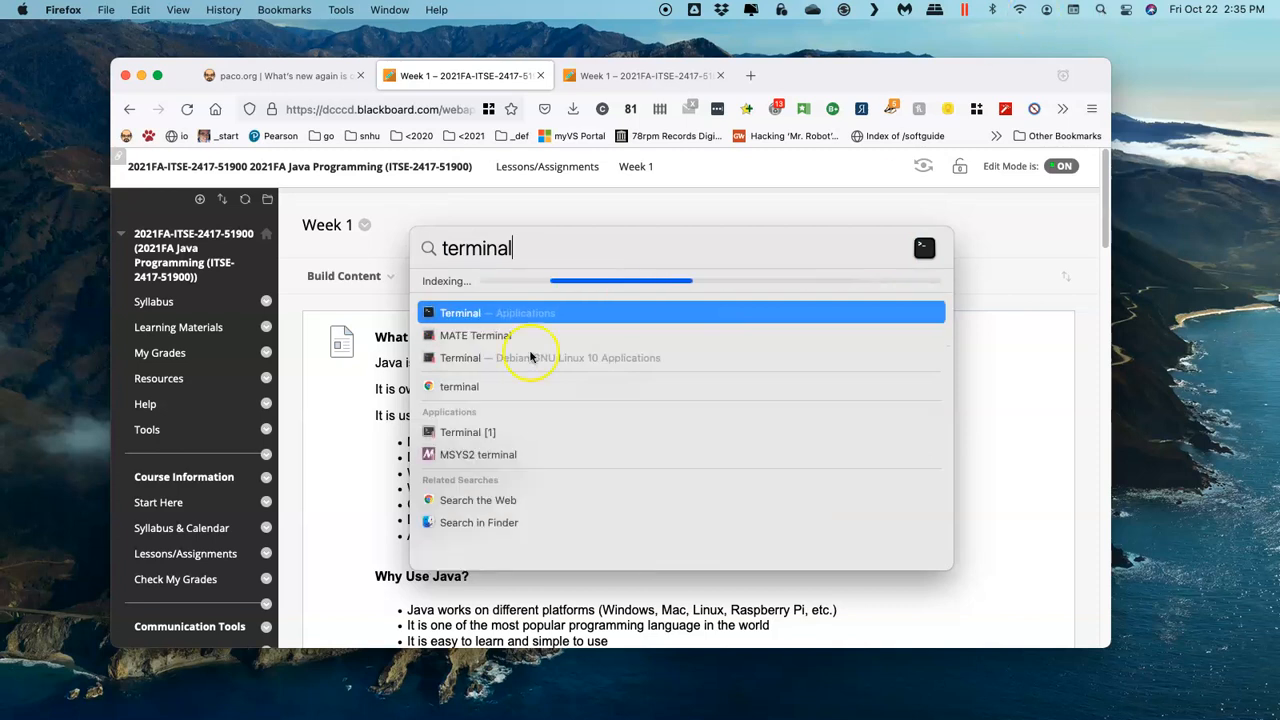
pyautogui.press('Return')
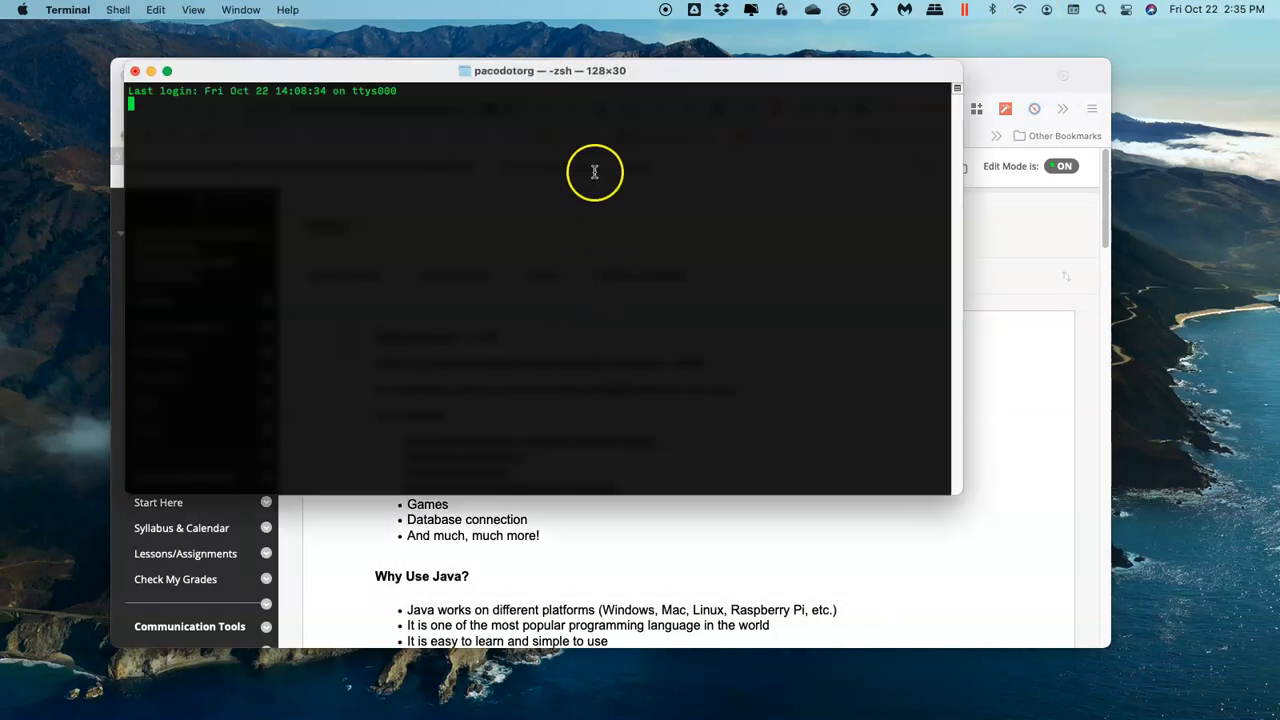
pyautogui.moveTo(689, 71); pyautogui.dragTo(948, 148)
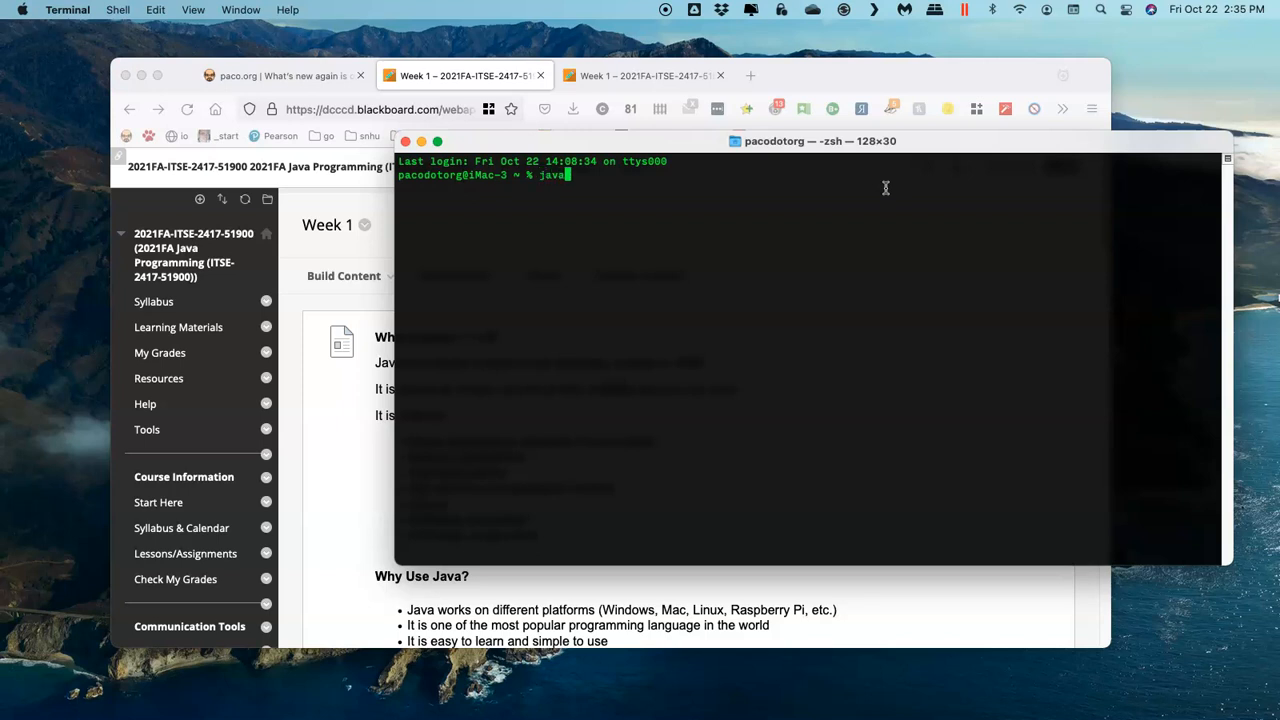
pyautogui.press('Return')
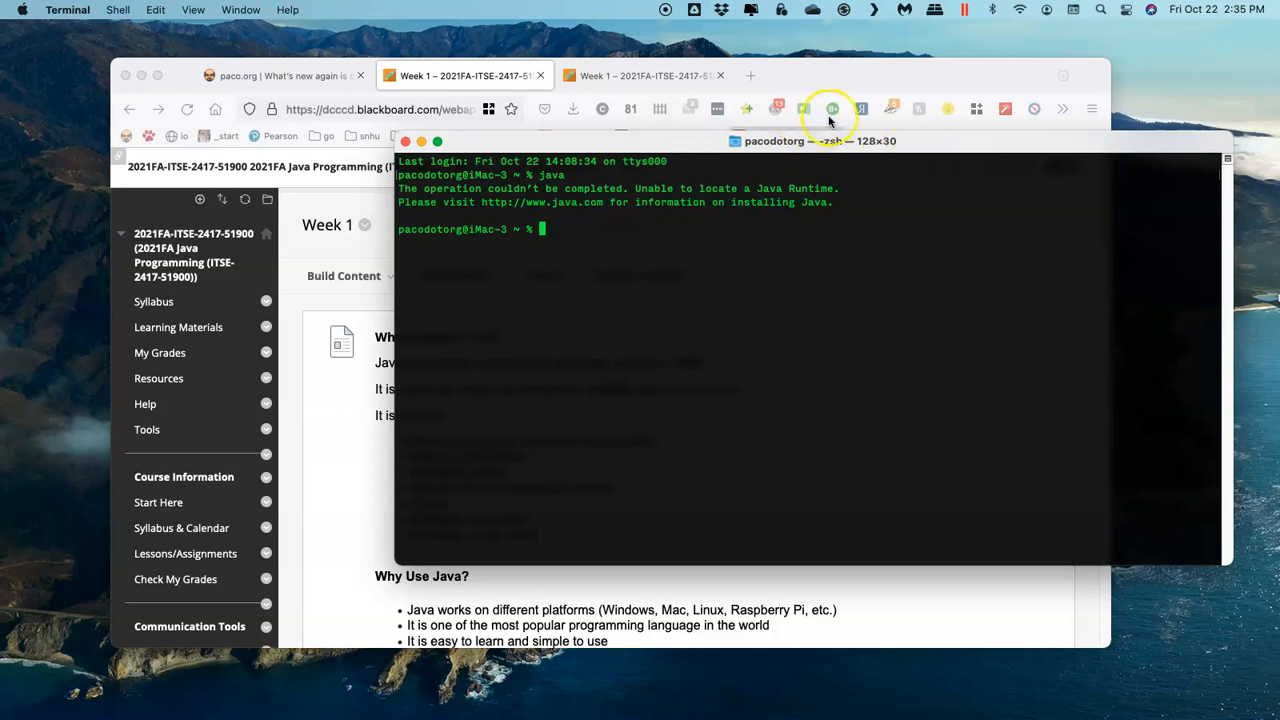
# Step: Switch back to Firefox and open the alternate Java download link for OSX Beyond Mojave from assignment 01.2 on the Week 1 page
pyautogui.click(873, 75)
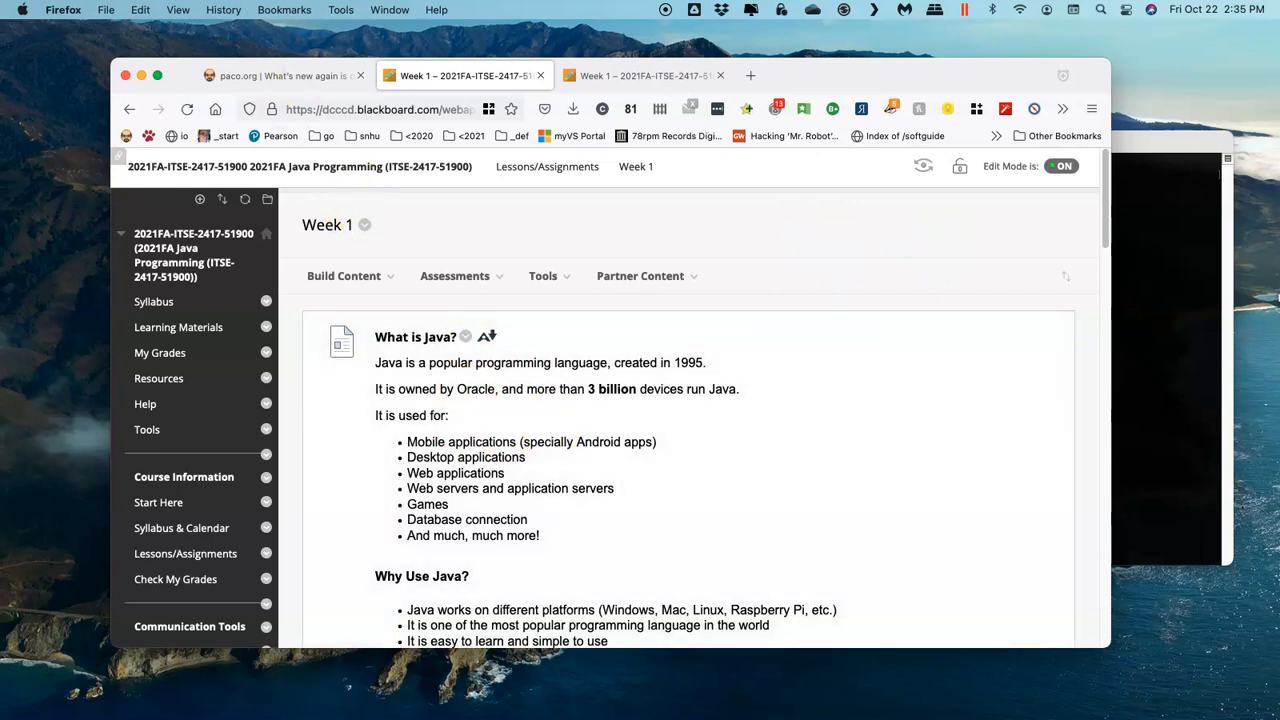
pyautogui.scroll(-6, 761, 345)
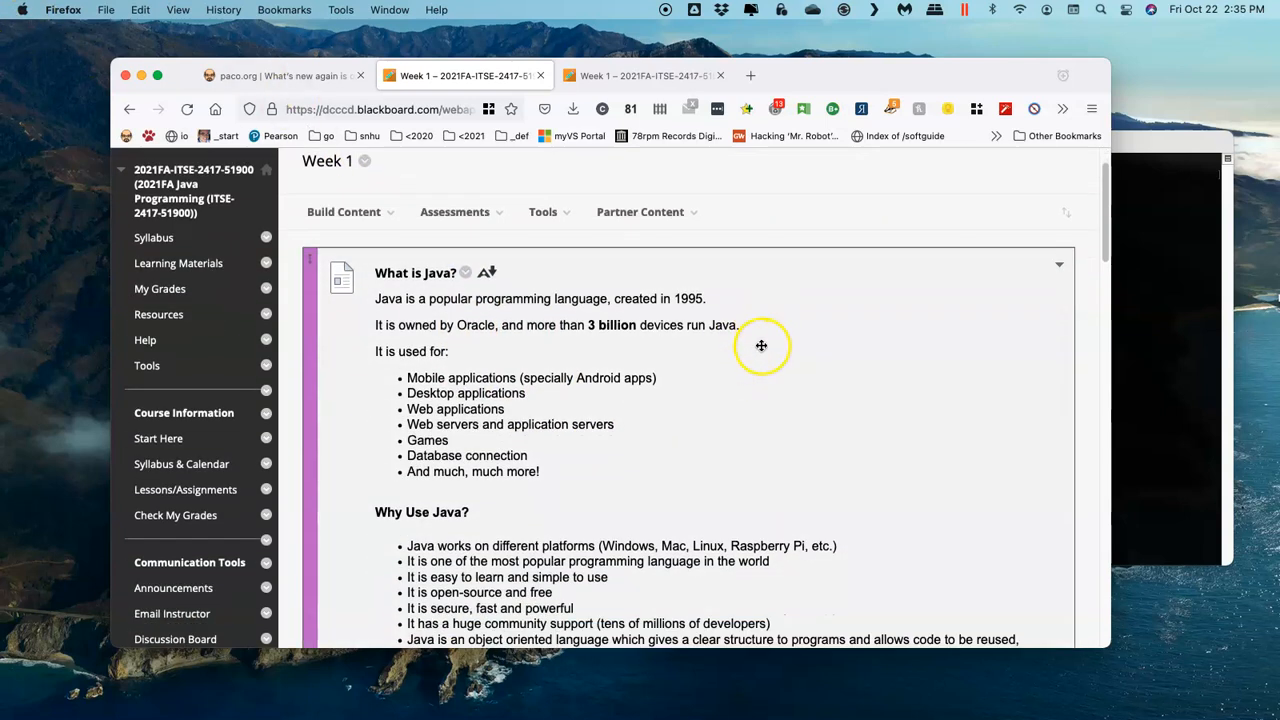
pyautogui.scroll(-15, 757, 362)
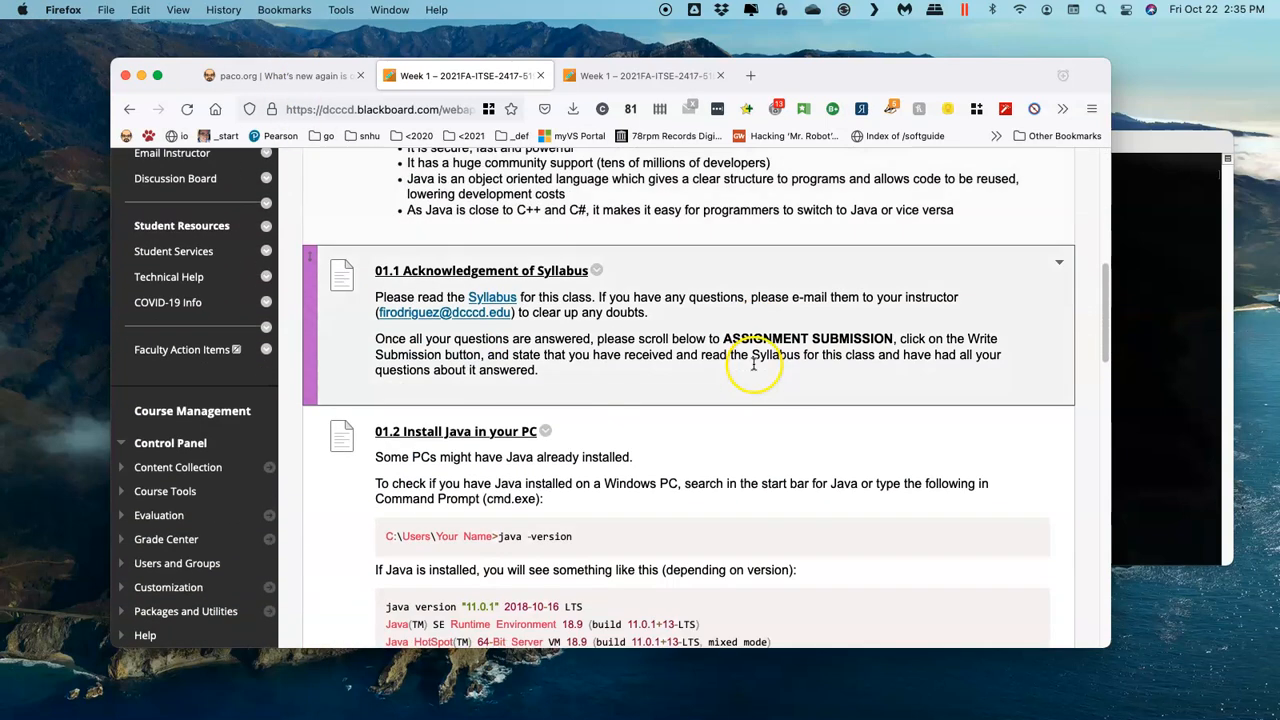
pyautogui.scroll(-6, 737, 393)
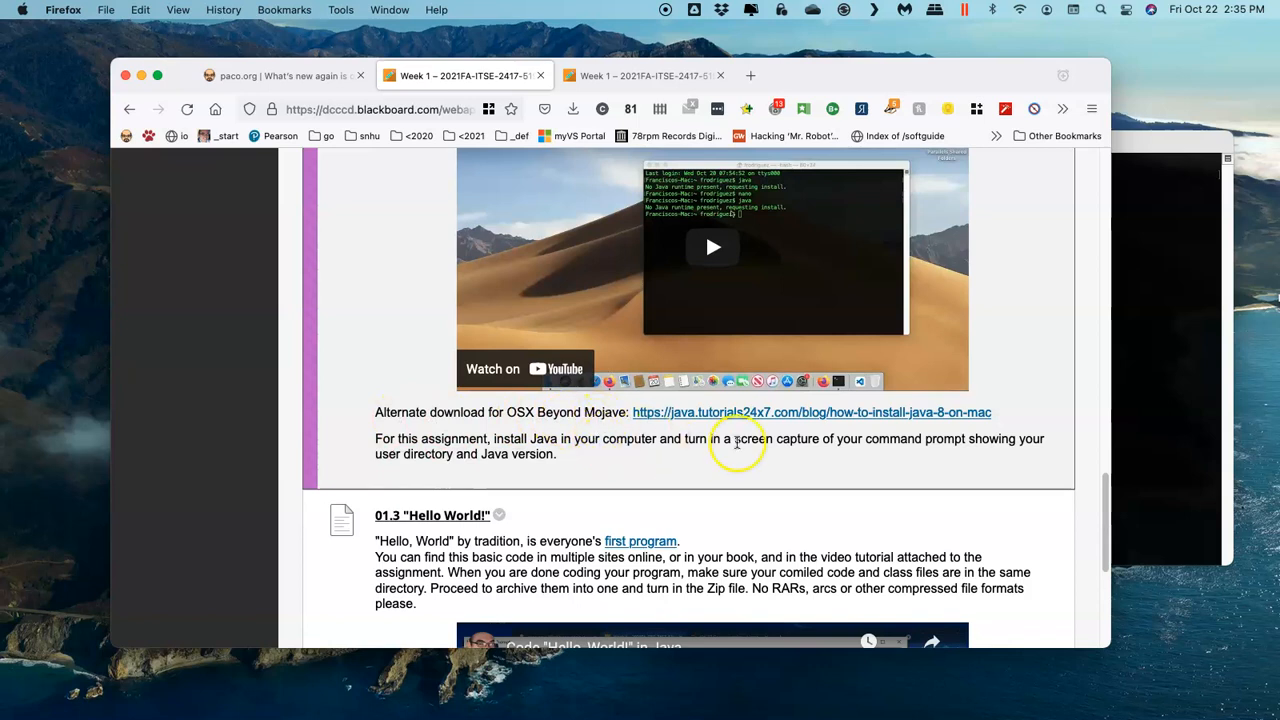
pyautogui.click(808, 418)
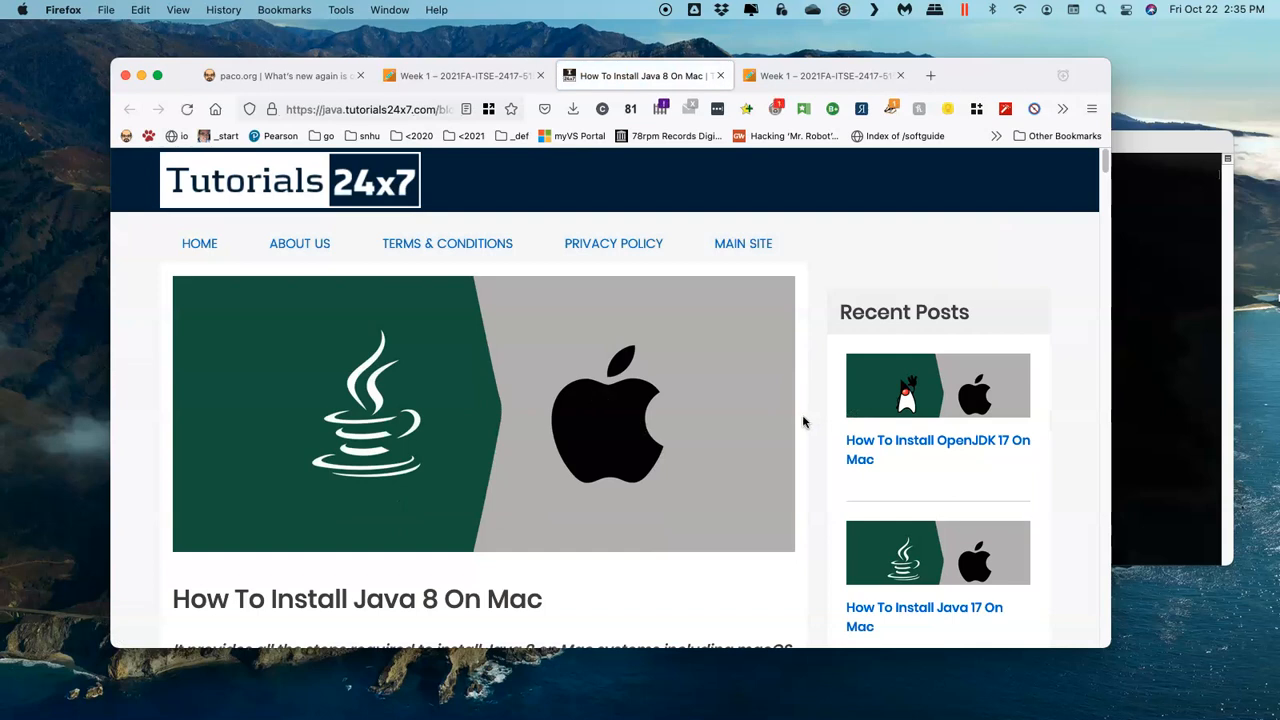
# Step: Open the download link in the Download Java 8 section of the Tutorials24x7 article
pyautogui.scroll(-5, 803, 422)
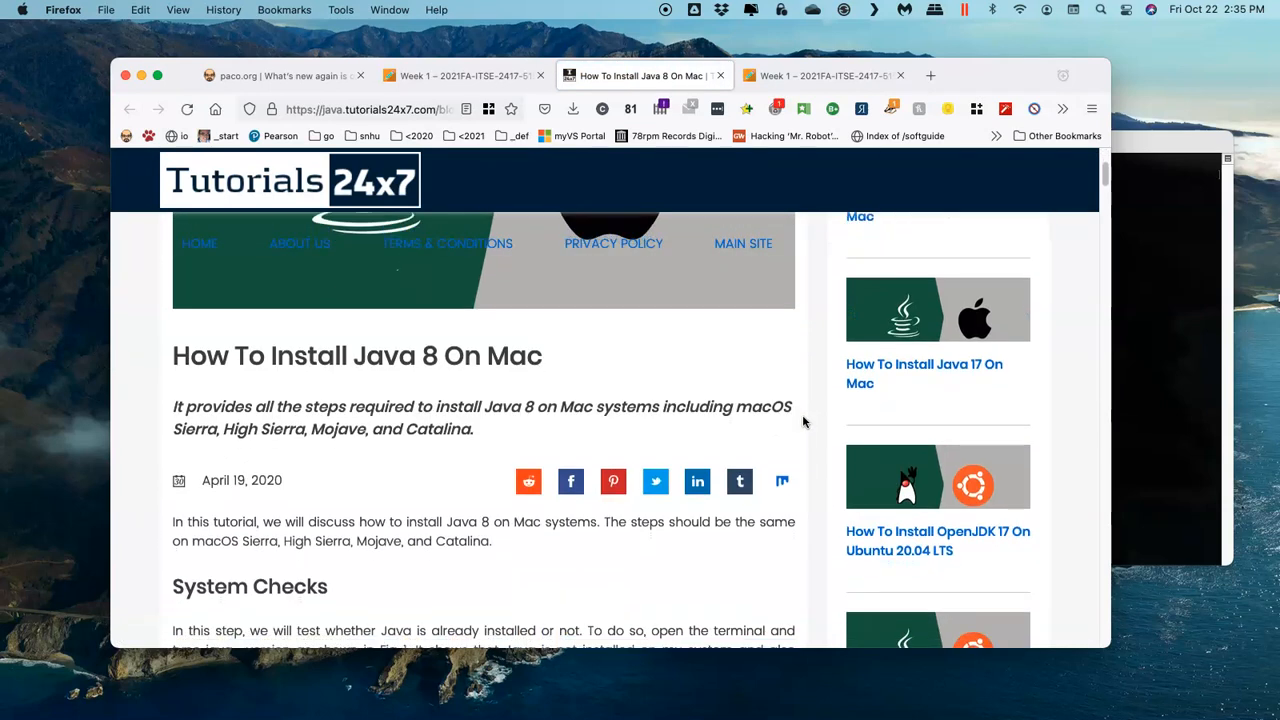
pyautogui.scroll(-5, 790, 425)
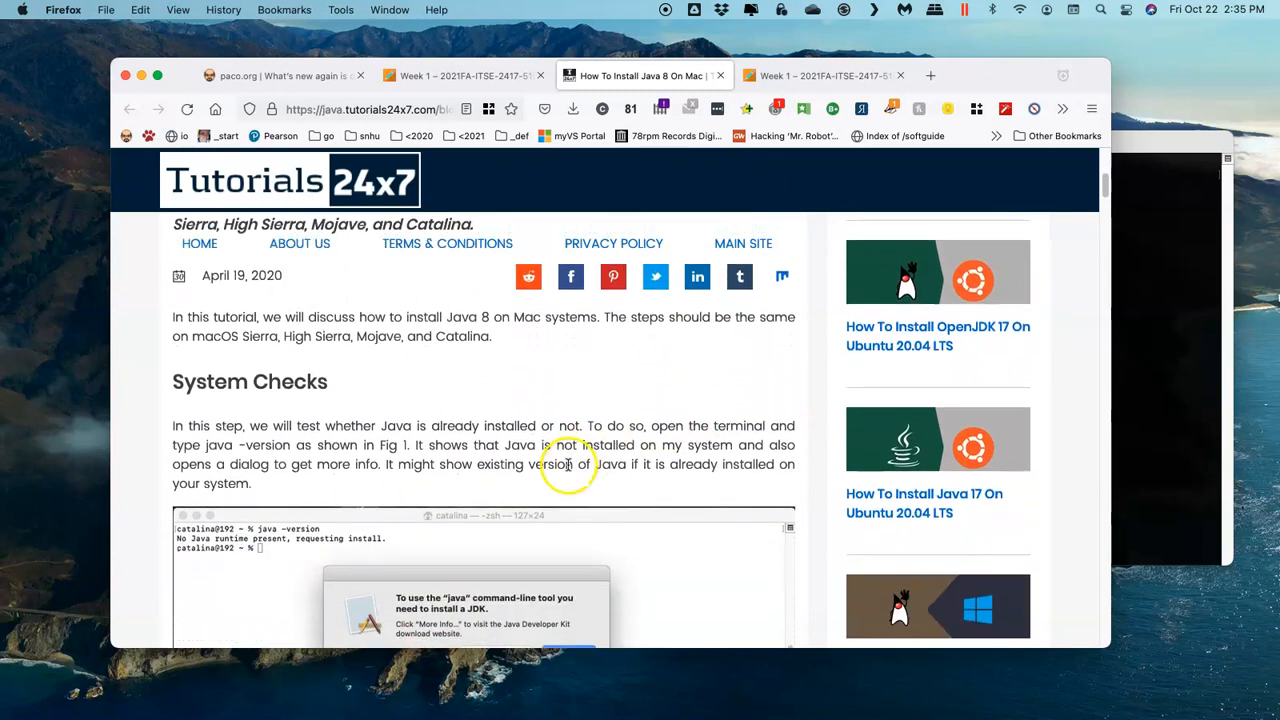
pyautogui.scroll(-4, 550, 468)
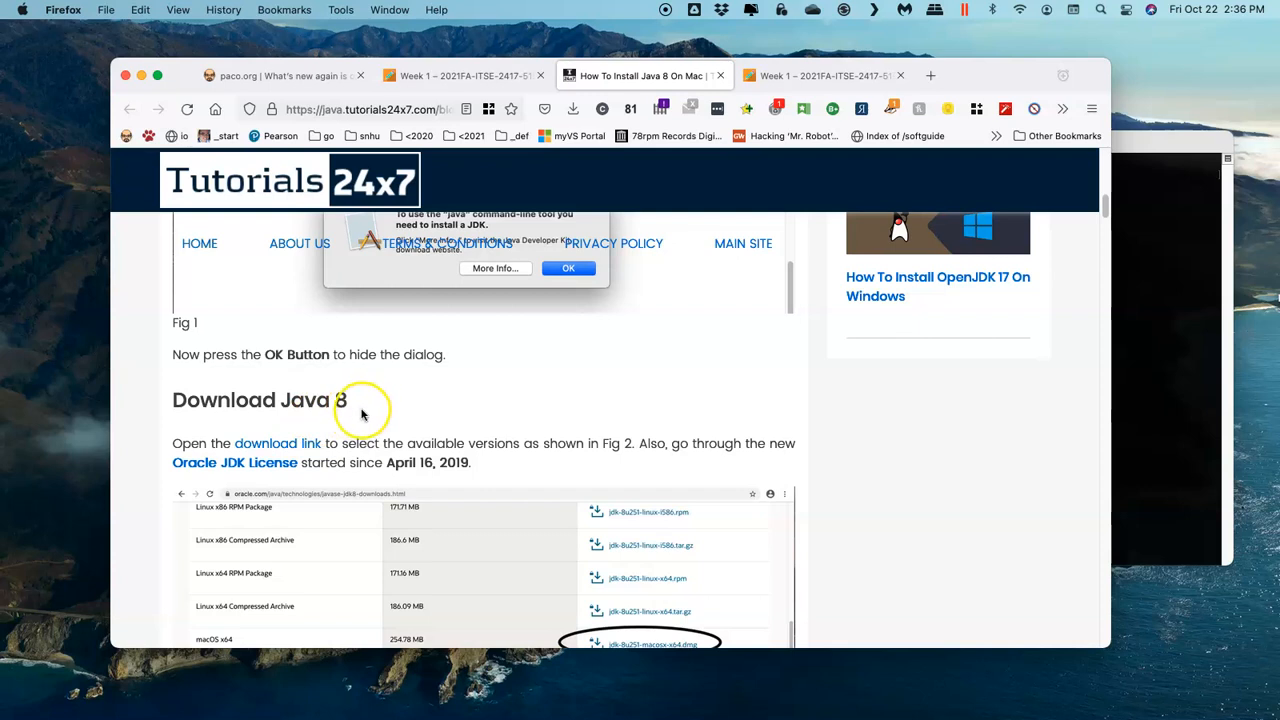
pyautogui.click(279, 448)
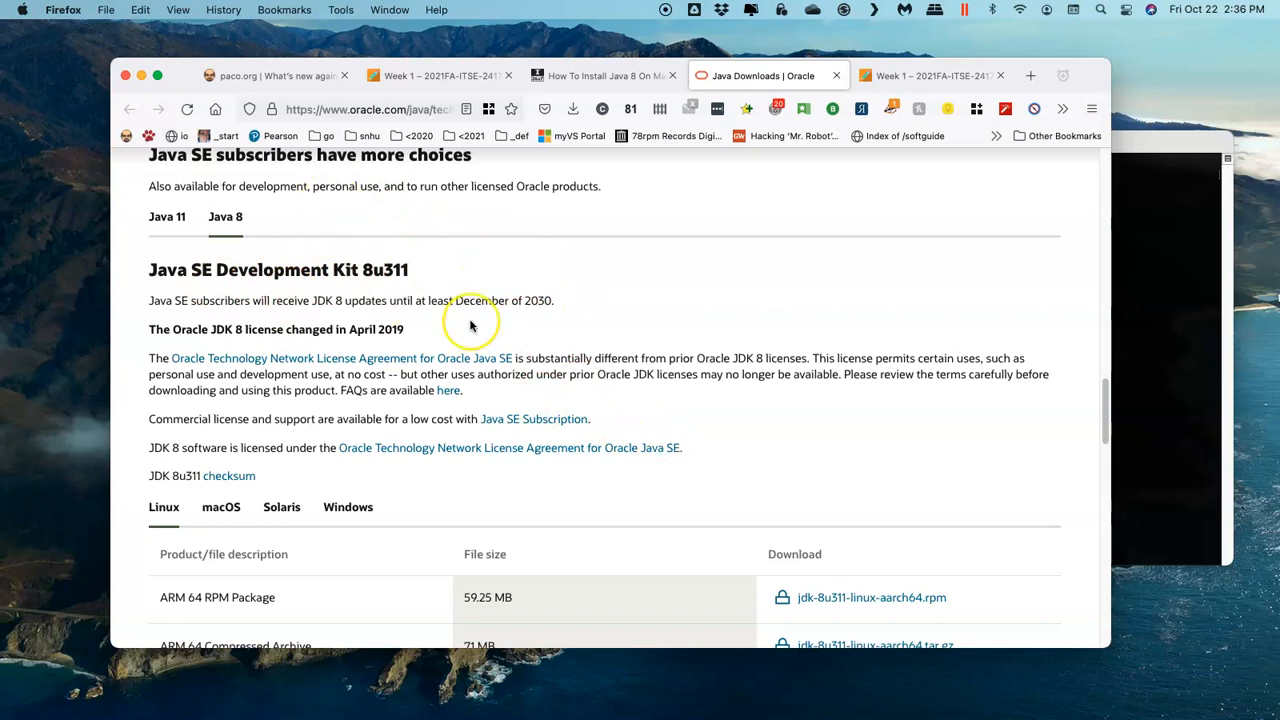
# Step: Request the macOS x64 DMG installer jdk-8u311-macosx-x64.dmg for Java 8 and accept the Oracle license agreement
pyautogui.scroll(-3, 470, 325)
pyautogui.scroll(-2, 470, 325)
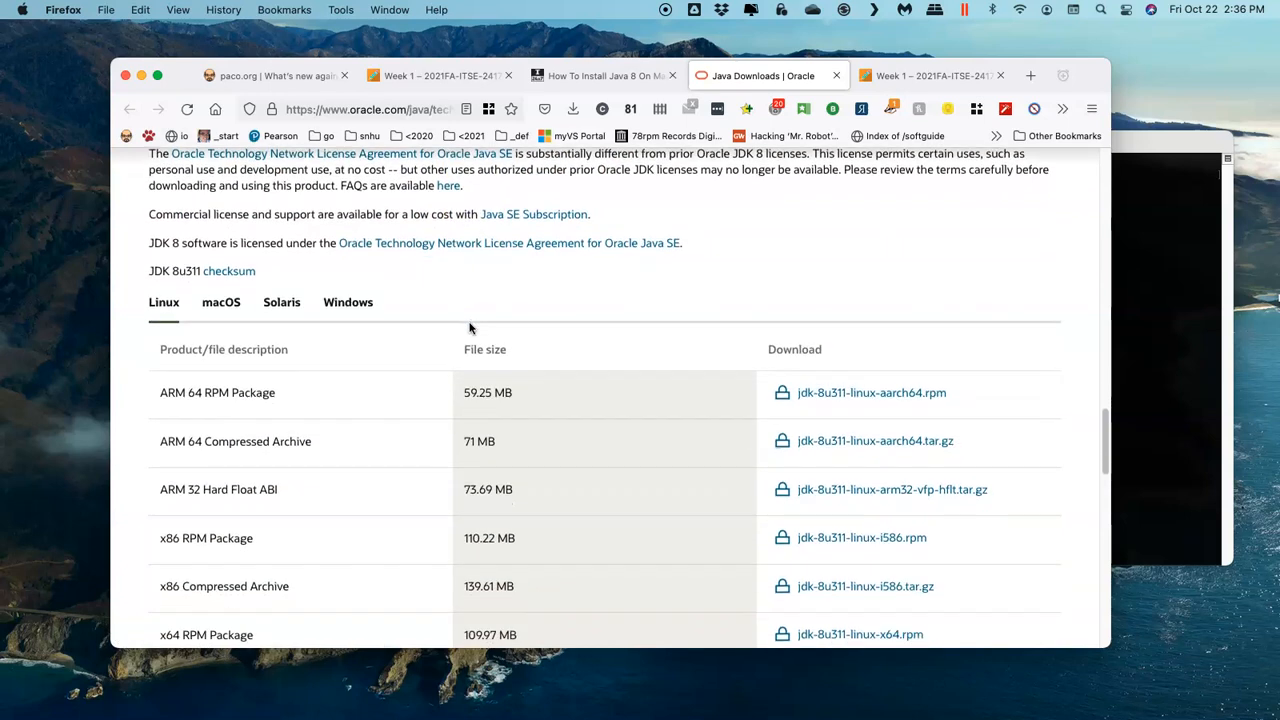
pyautogui.click(224, 308)
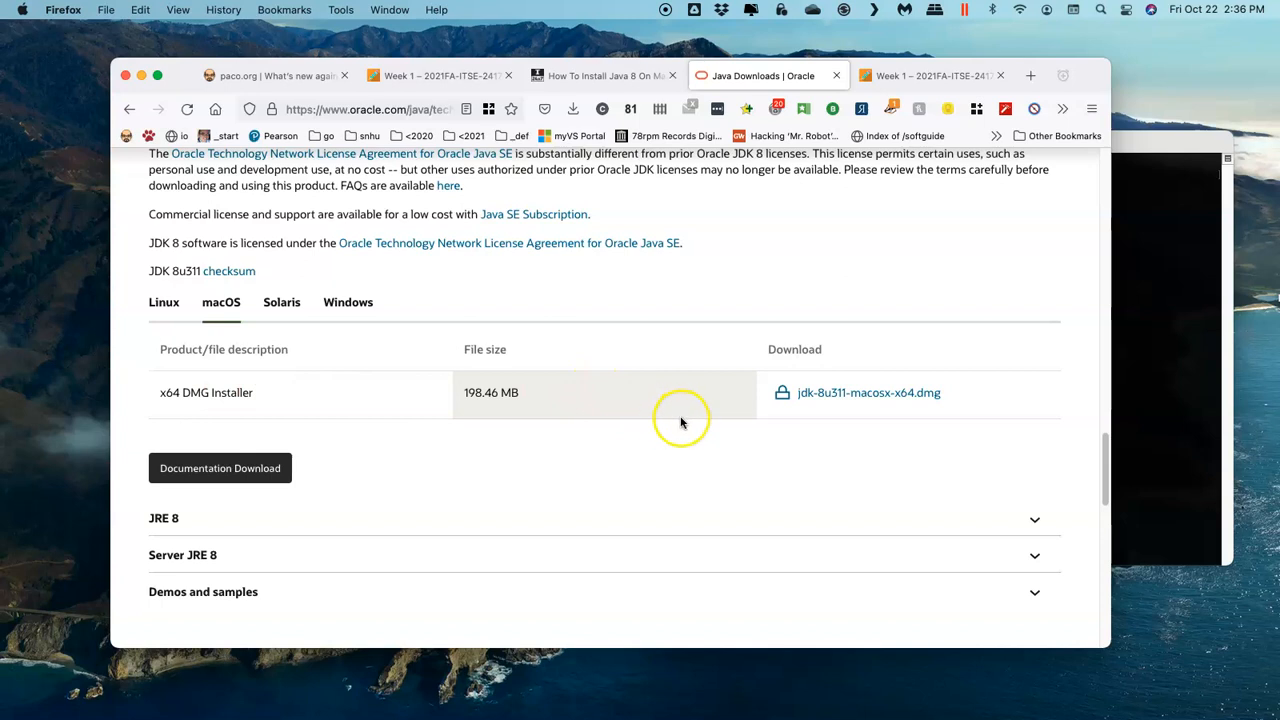
pyautogui.click(889, 395)
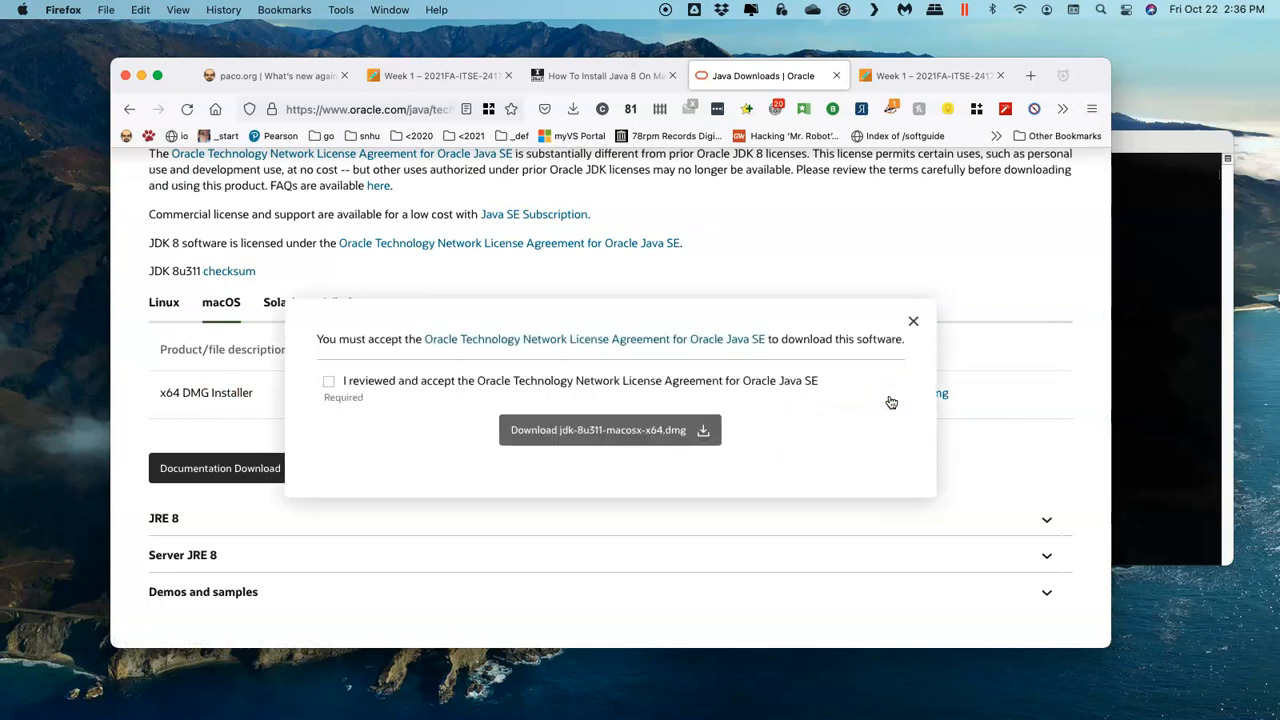
pyautogui.click(328, 383)
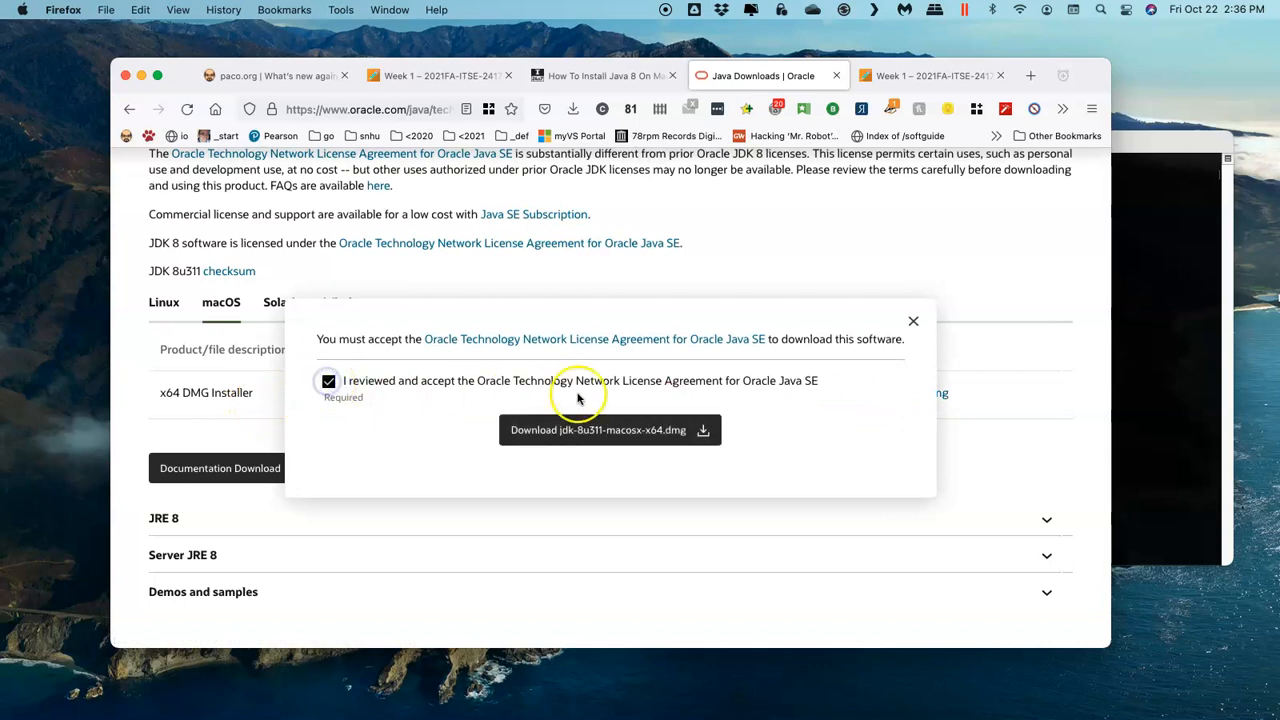
pyautogui.click(645, 443)
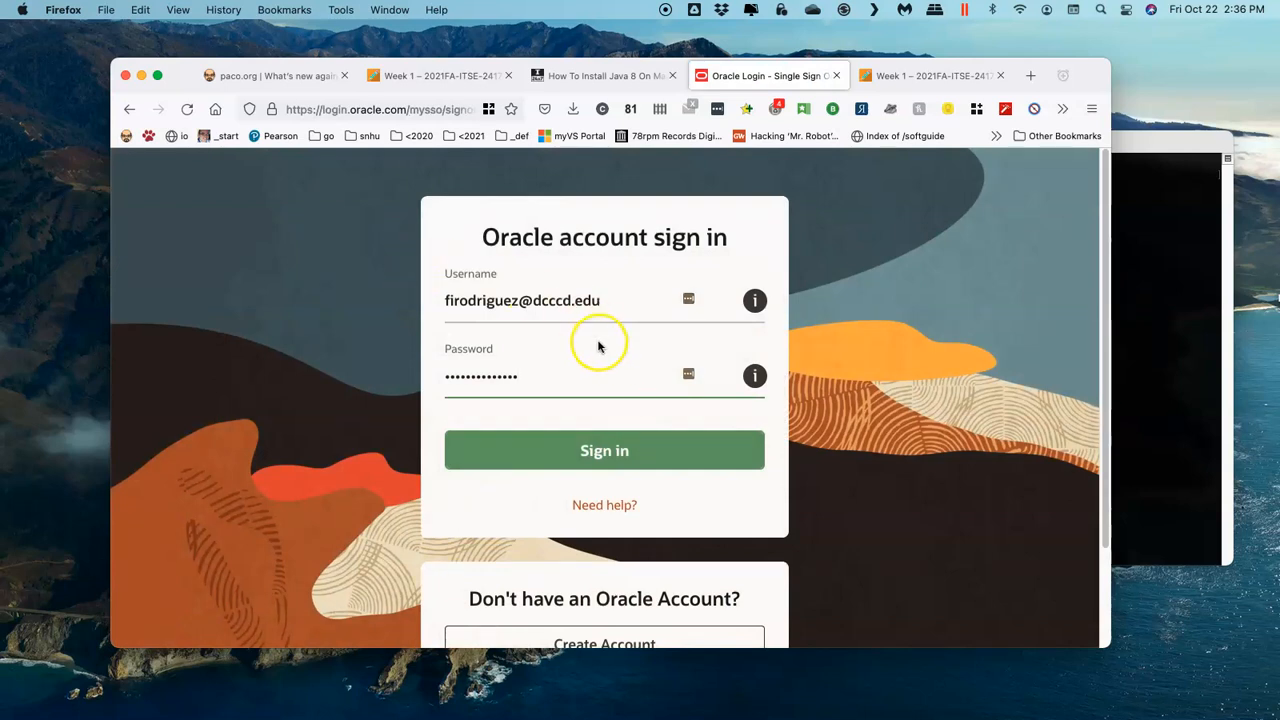
# Step: Sign in to the Oracle account with the prefilled username and password
pyautogui.scroll(-2, 596, 365)
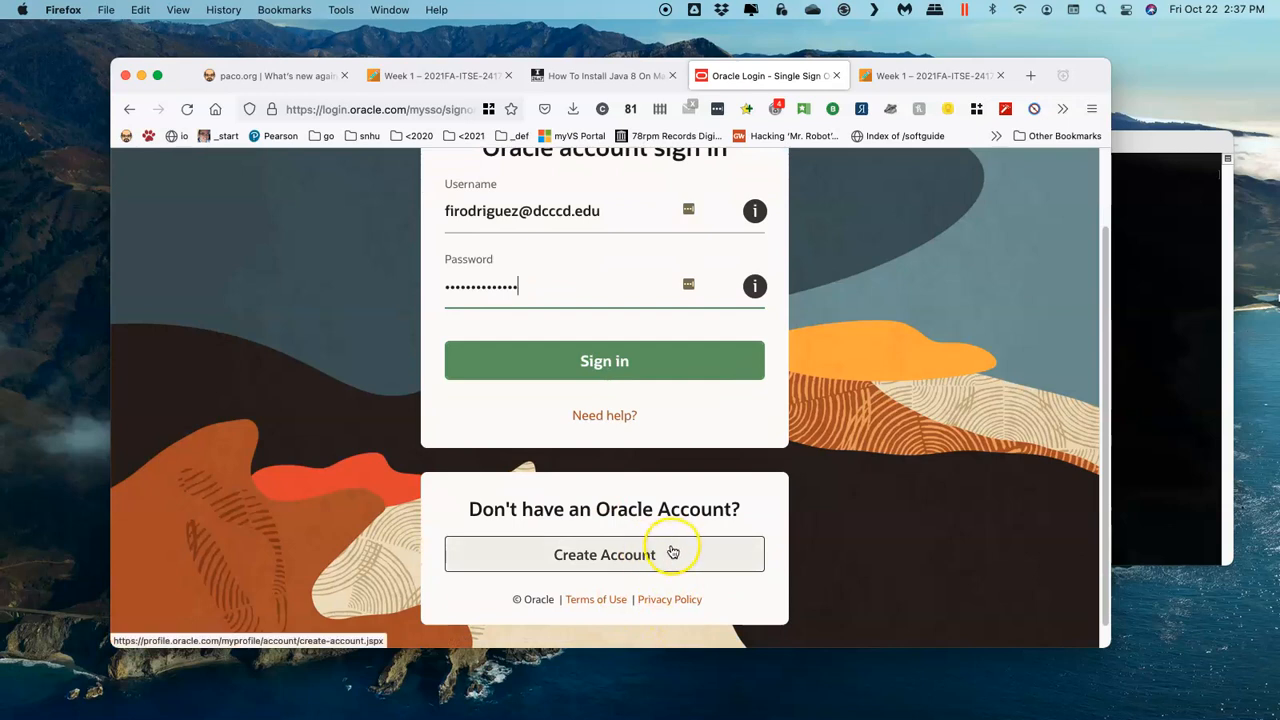
pyautogui.scroll(2, 671, 553)
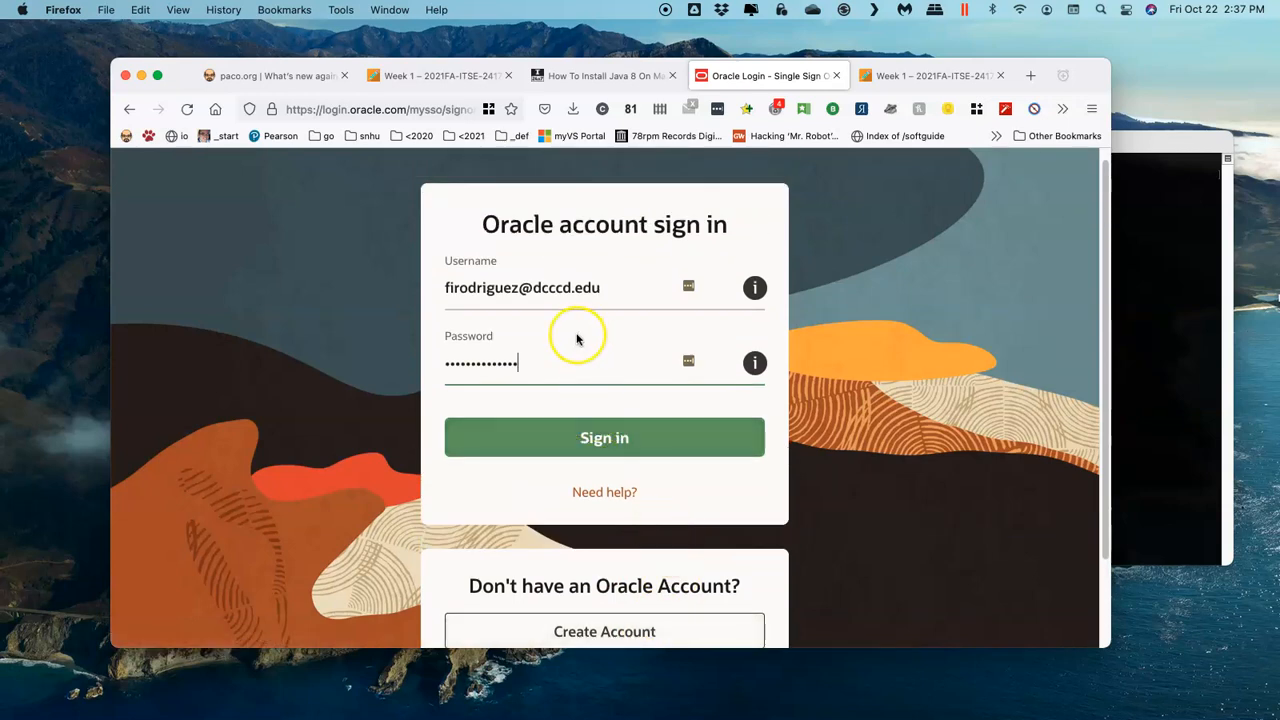
pyautogui.click(612, 442)
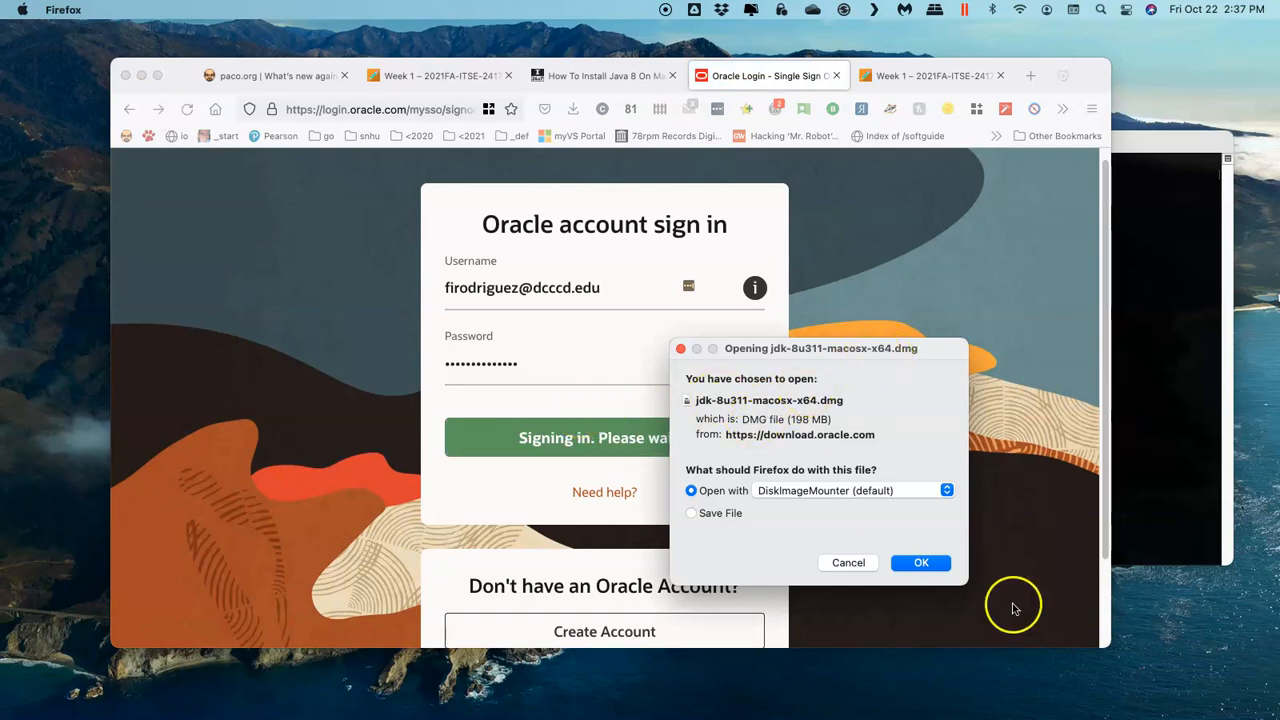
# Step: Save jdk-8u311-macosx-x64.dmg to the Desktop, replacing the existing file of the same name
pyautogui.click(722, 515)
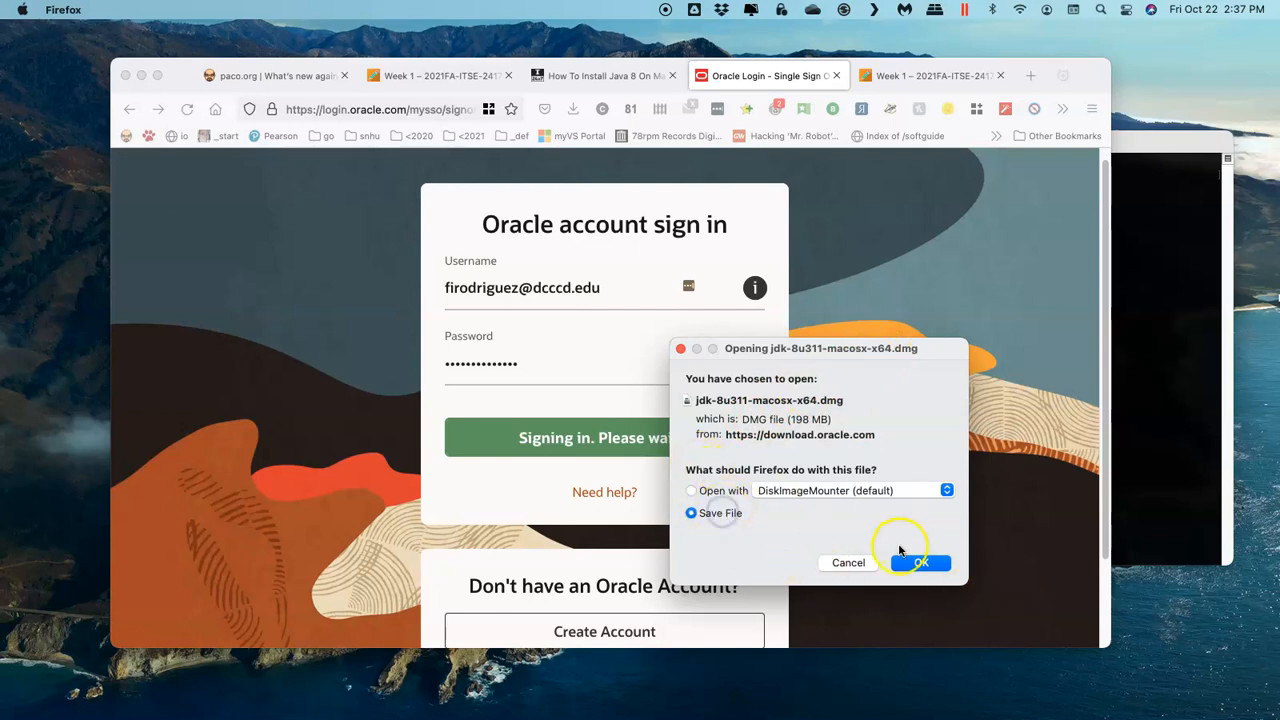
pyautogui.click(921, 563)
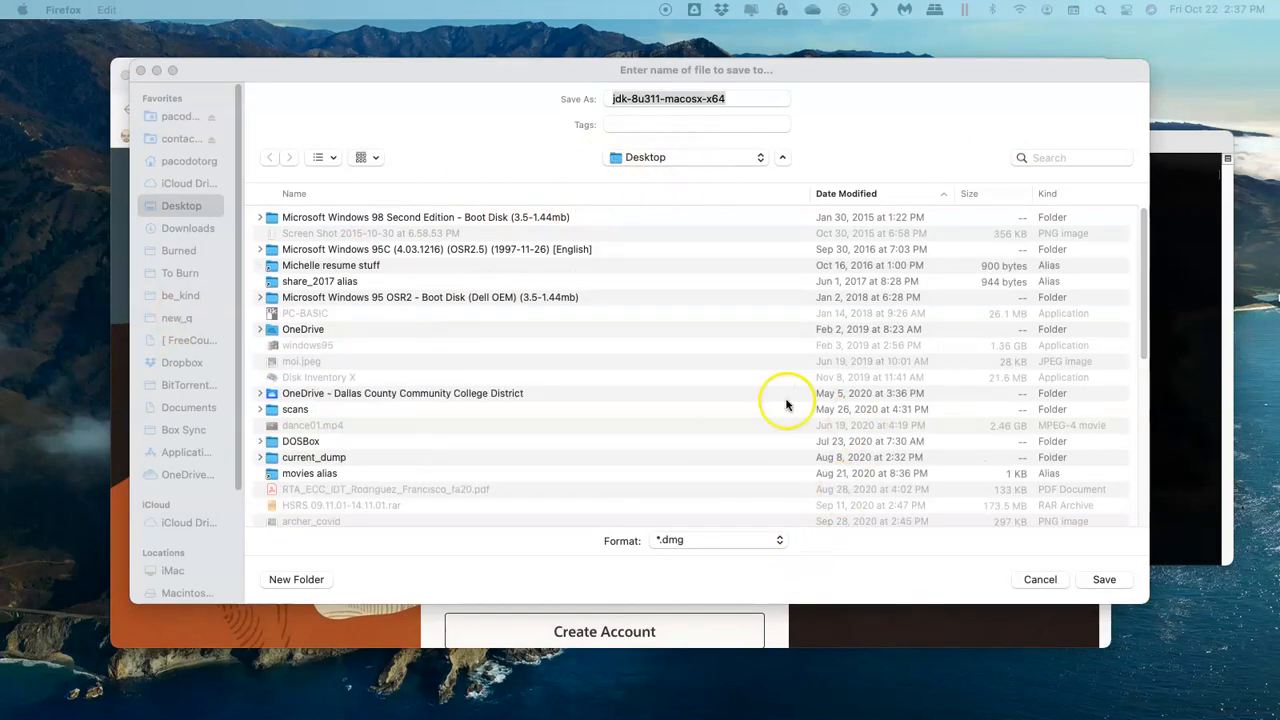
pyautogui.click(1104, 582)
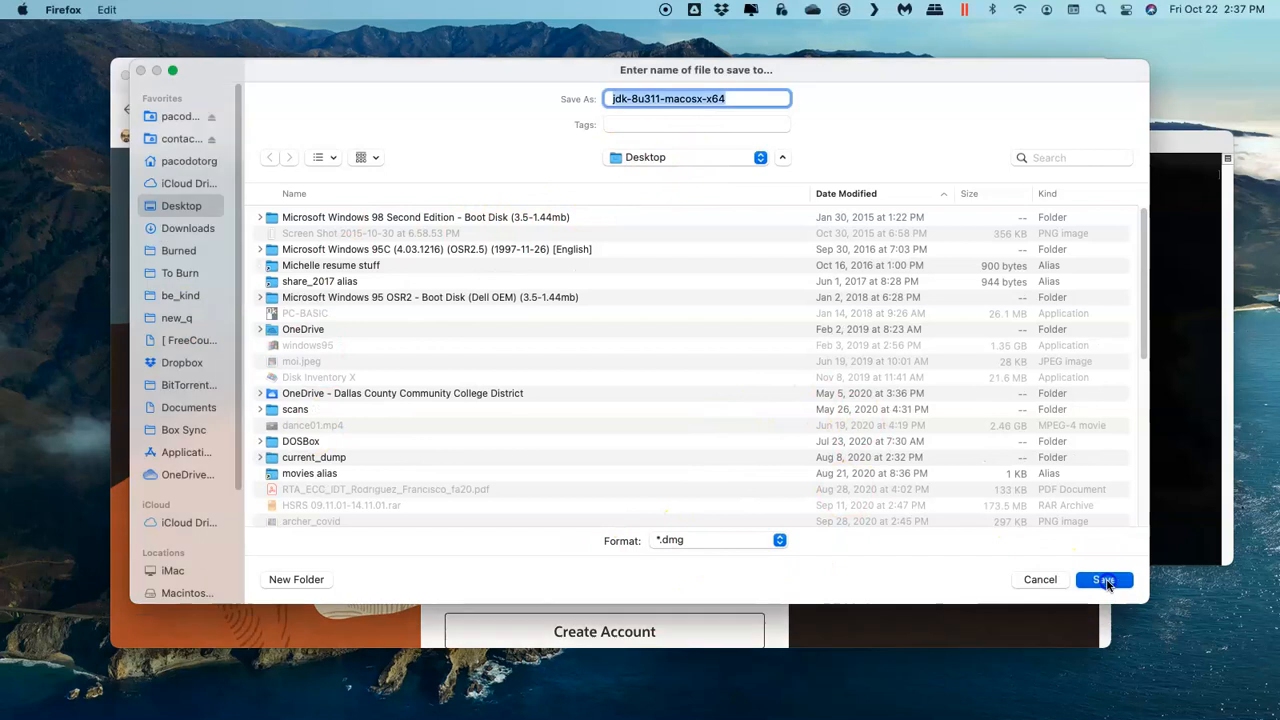
pyautogui.click(1104, 581)
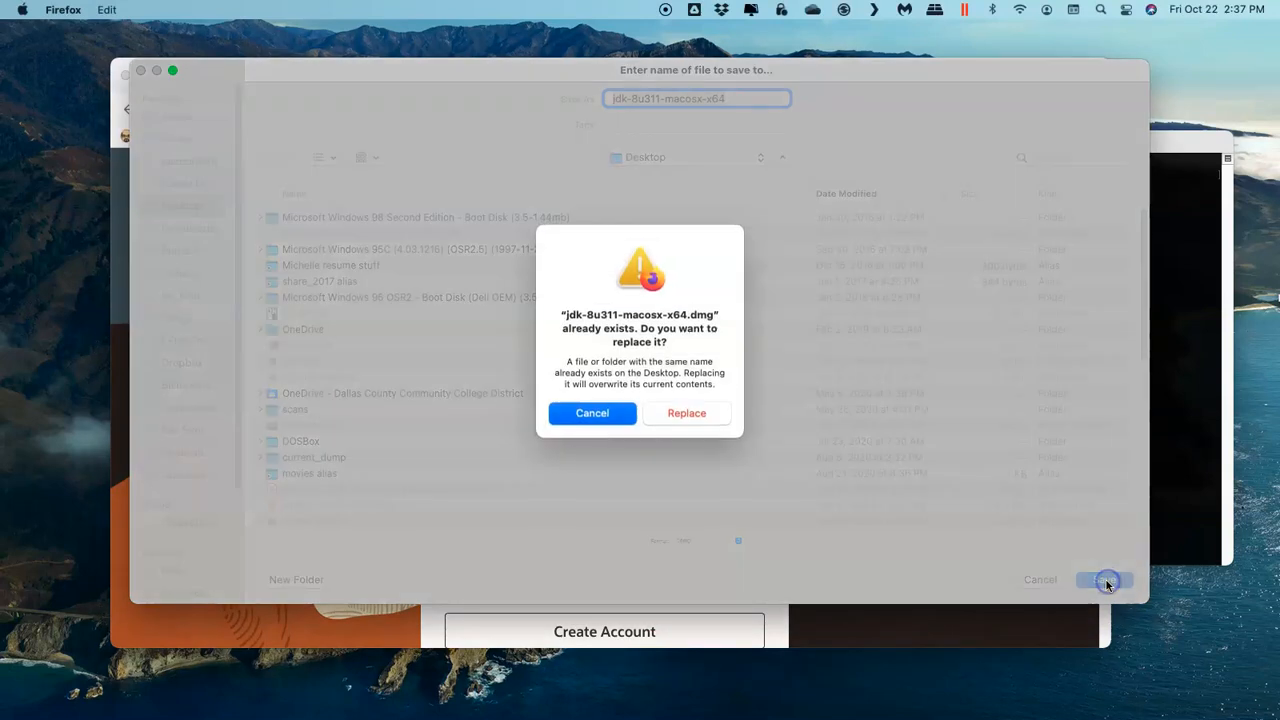
pyautogui.click(672, 414)
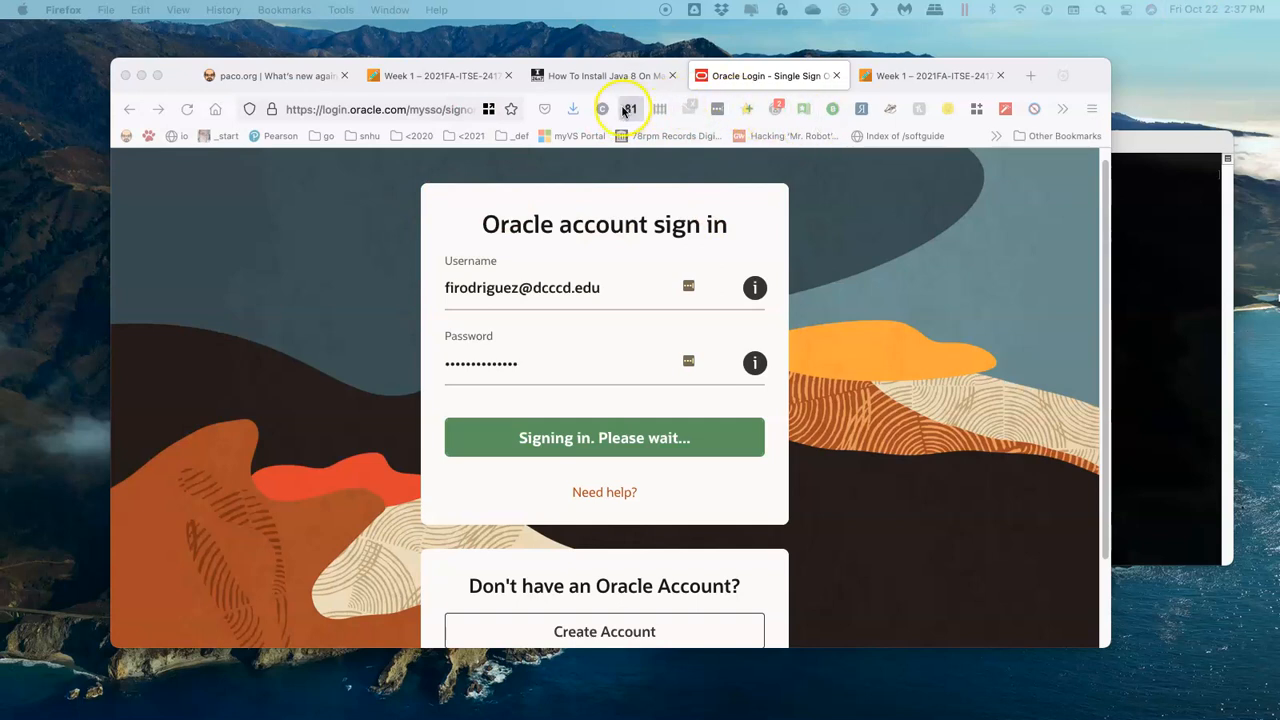
# Step: Move the downloaded jdk-8u311-macosx-x64.dmg to a clear area of the desktop and open the disk image
pyautogui.click(573, 115)
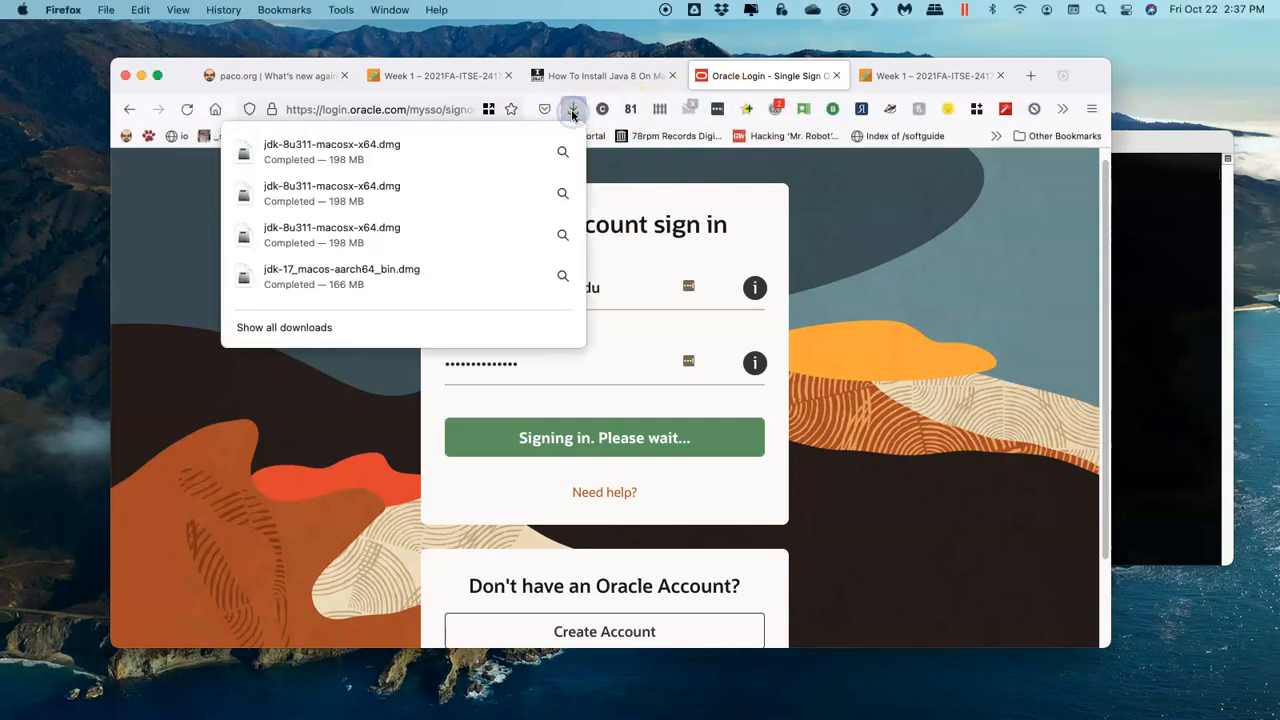
pyautogui.click(486, 140)
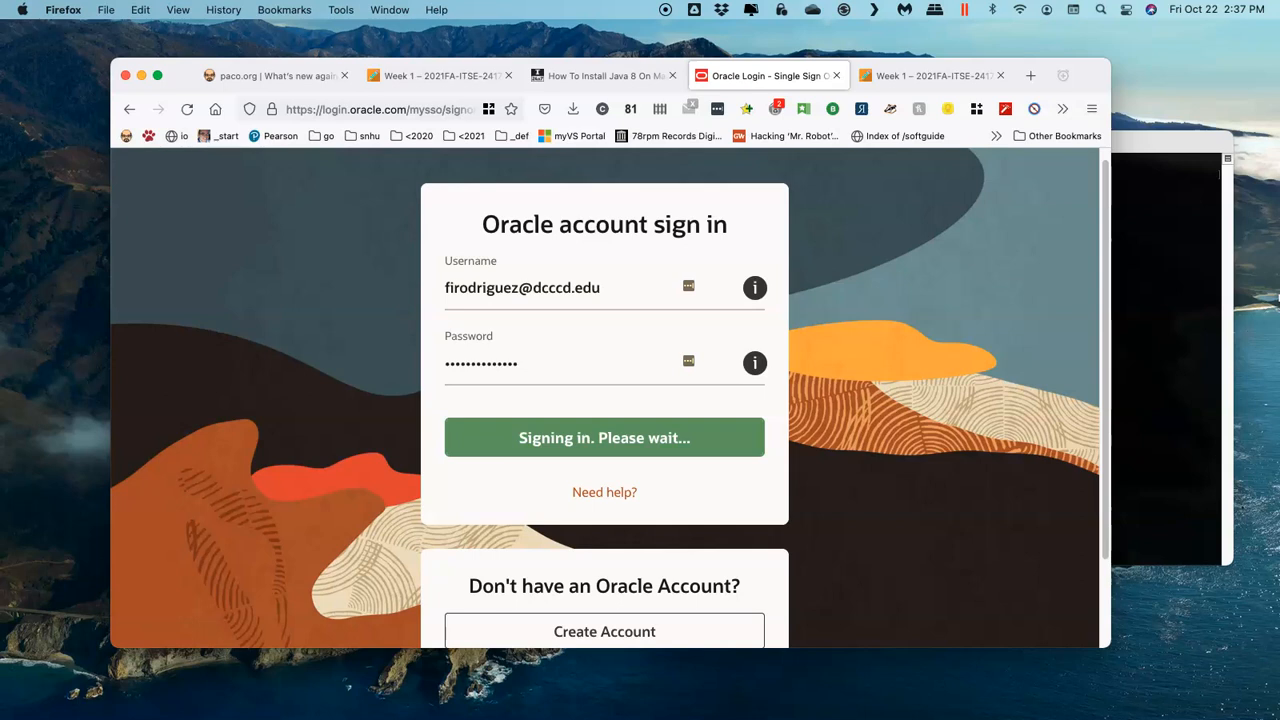
pyautogui.moveTo(1254, 300); pyautogui.dragTo(1210, 56)
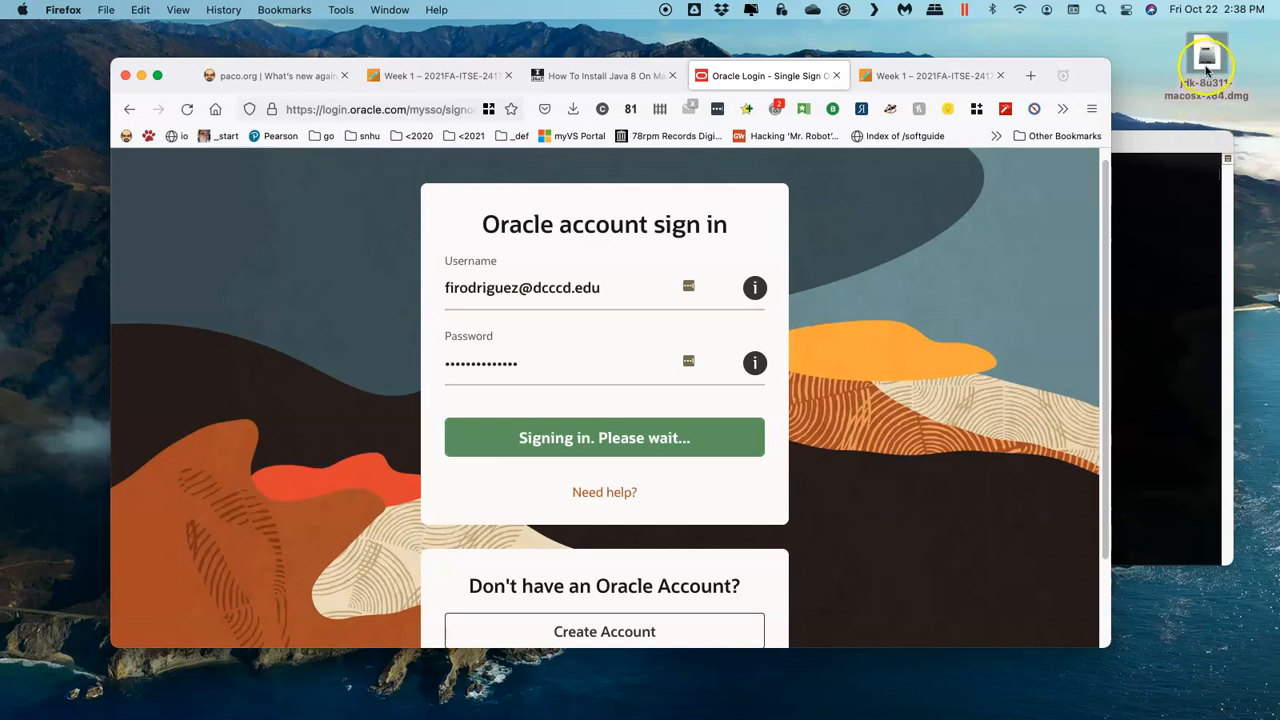
pyautogui.click(1212, 72)
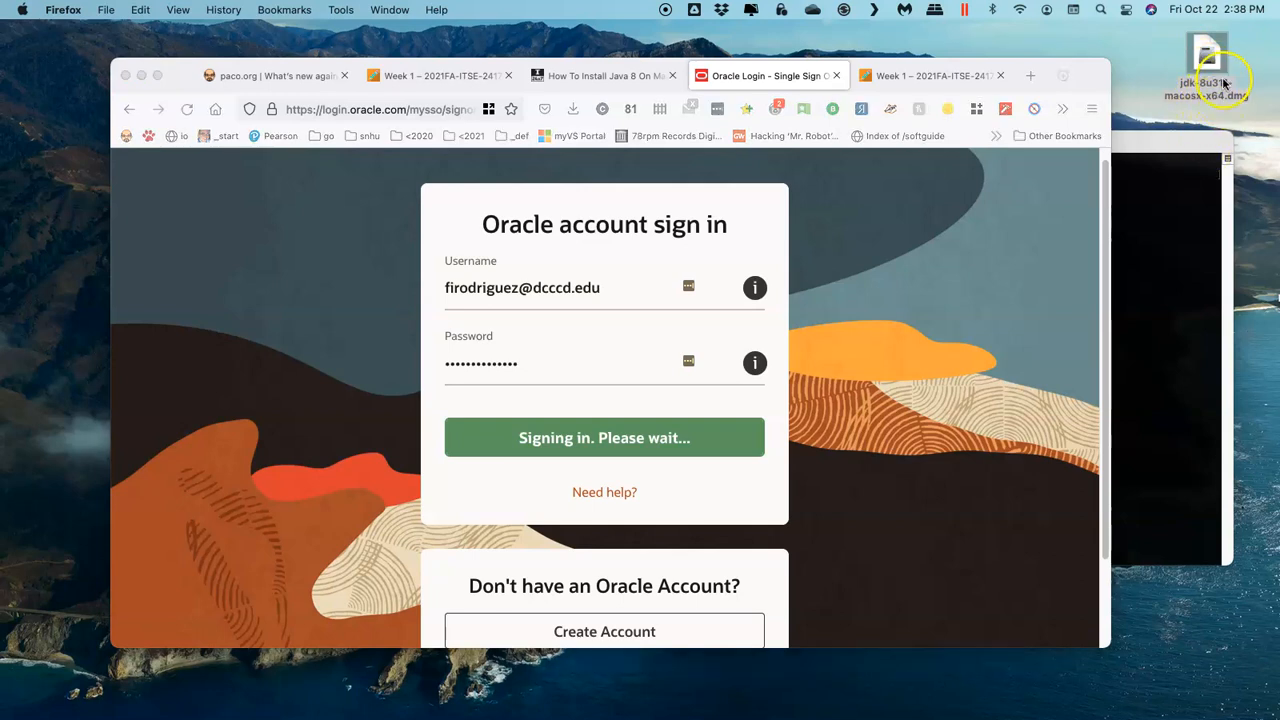
pyautogui.doubleClick(1210, 65)
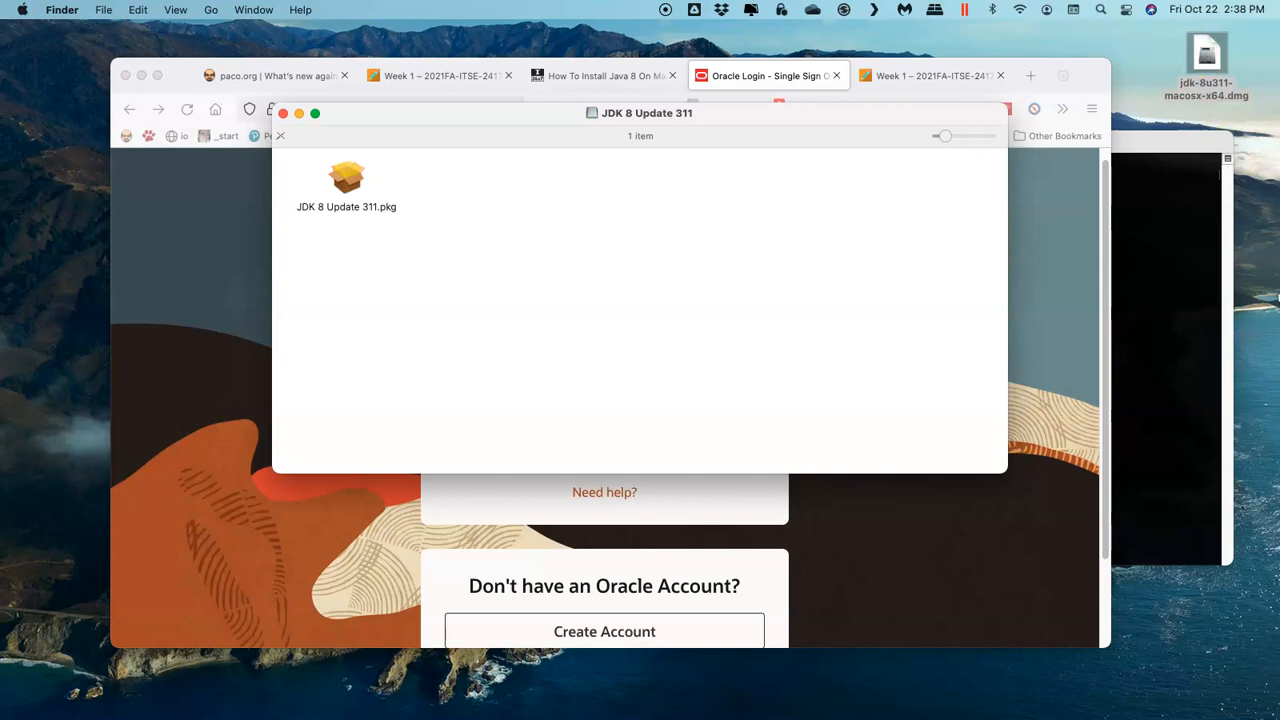
# Step: Move the mounted JDK 8 Update 311 volume to a clear area of the desktop and launch JDK 8 Update 311.pkg
pyautogui.moveTo(1279, 600); pyautogui.dragTo(1207, 612)
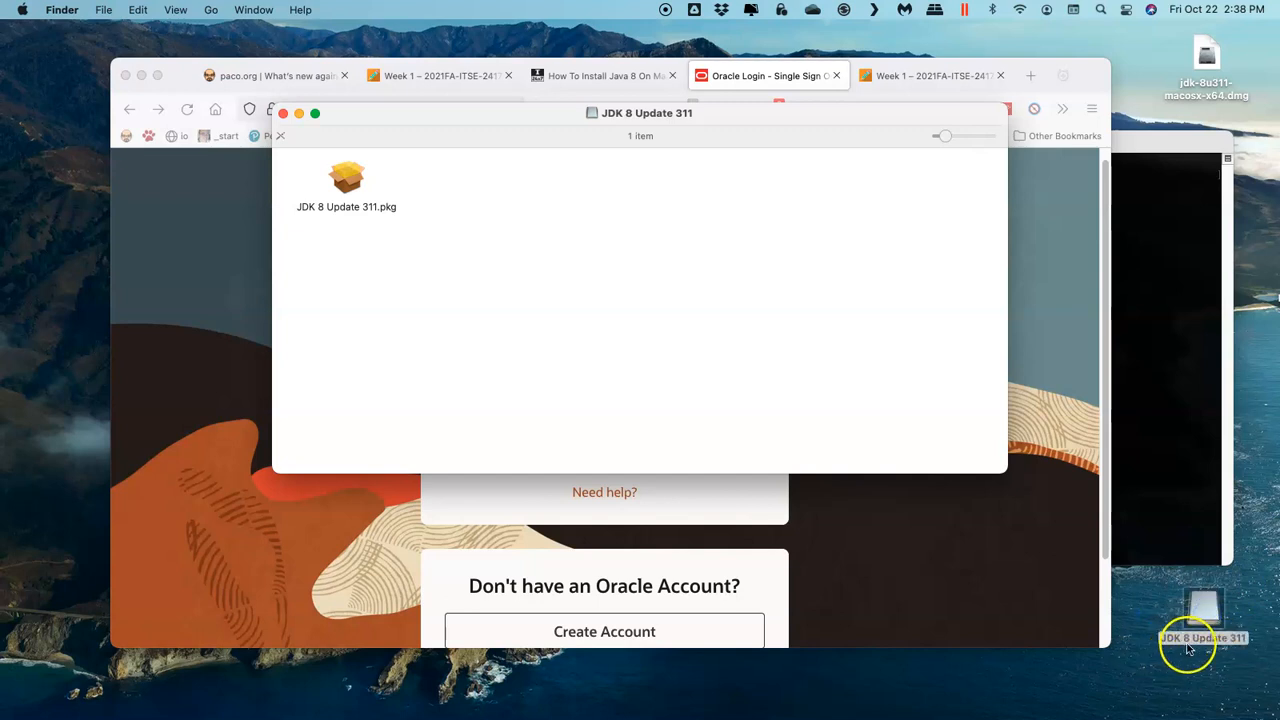
pyautogui.click(1203, 600)
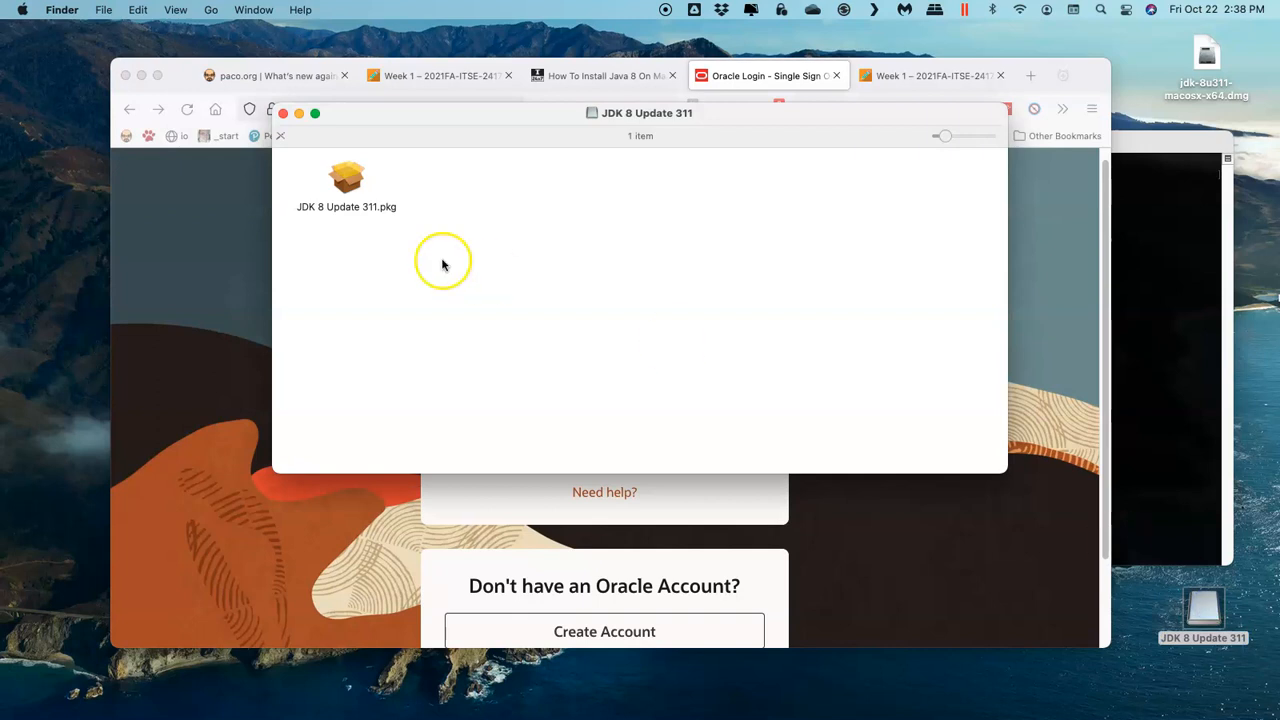
pyautogui.click(342, 180)
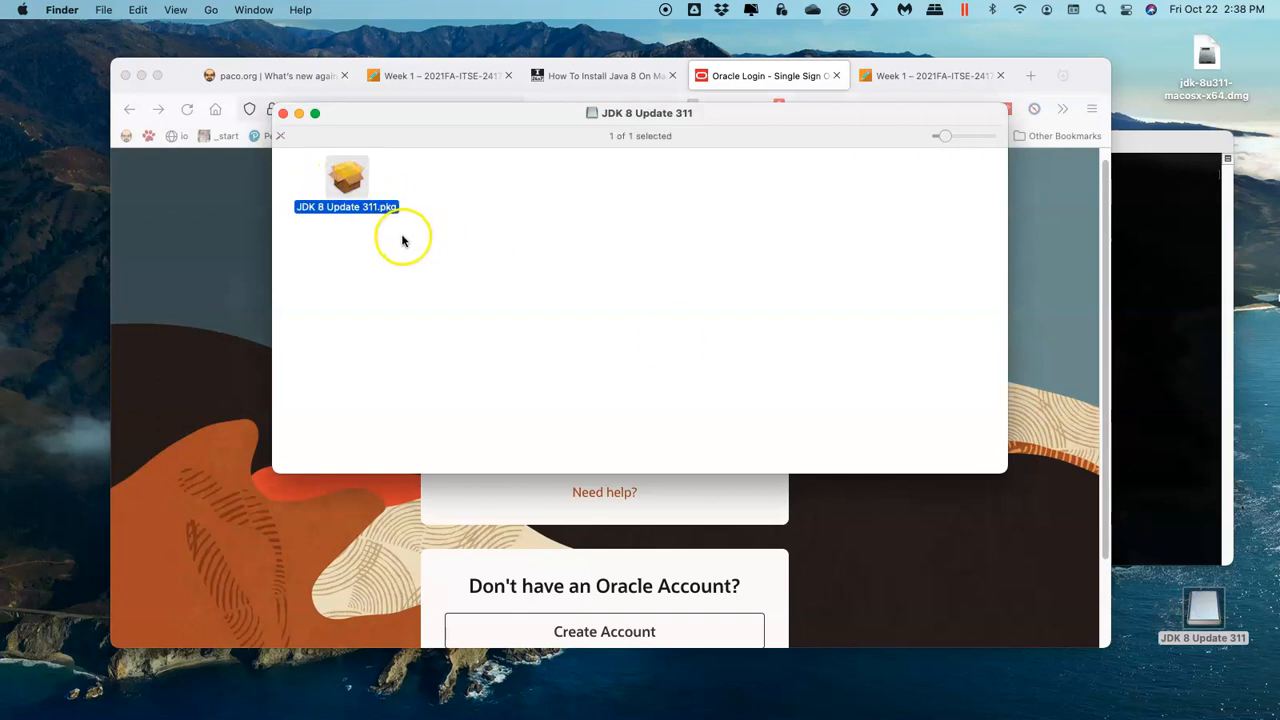
pyautogui.doubleClick(348, 179)
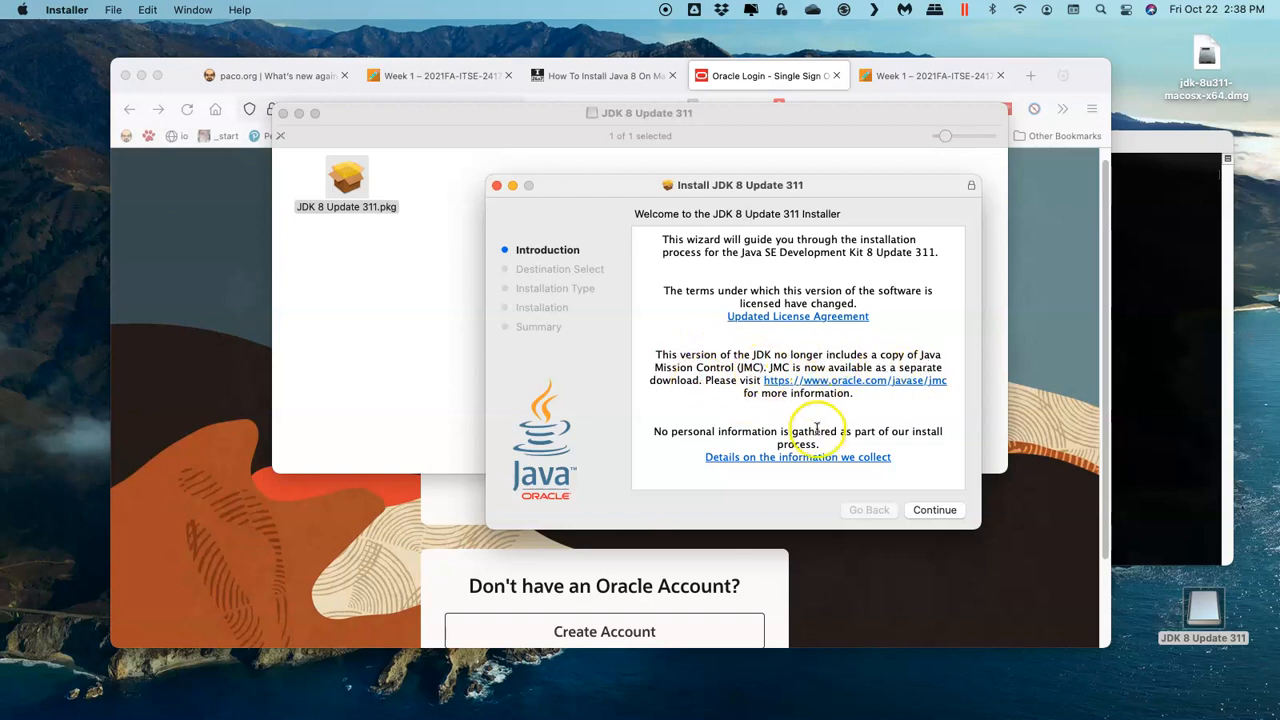
# Step: Complete the standard JDK 8 Update 311 installation, authorizing it with the account password, and close the installer and disk image windows
pyautogui.click(934, 511)
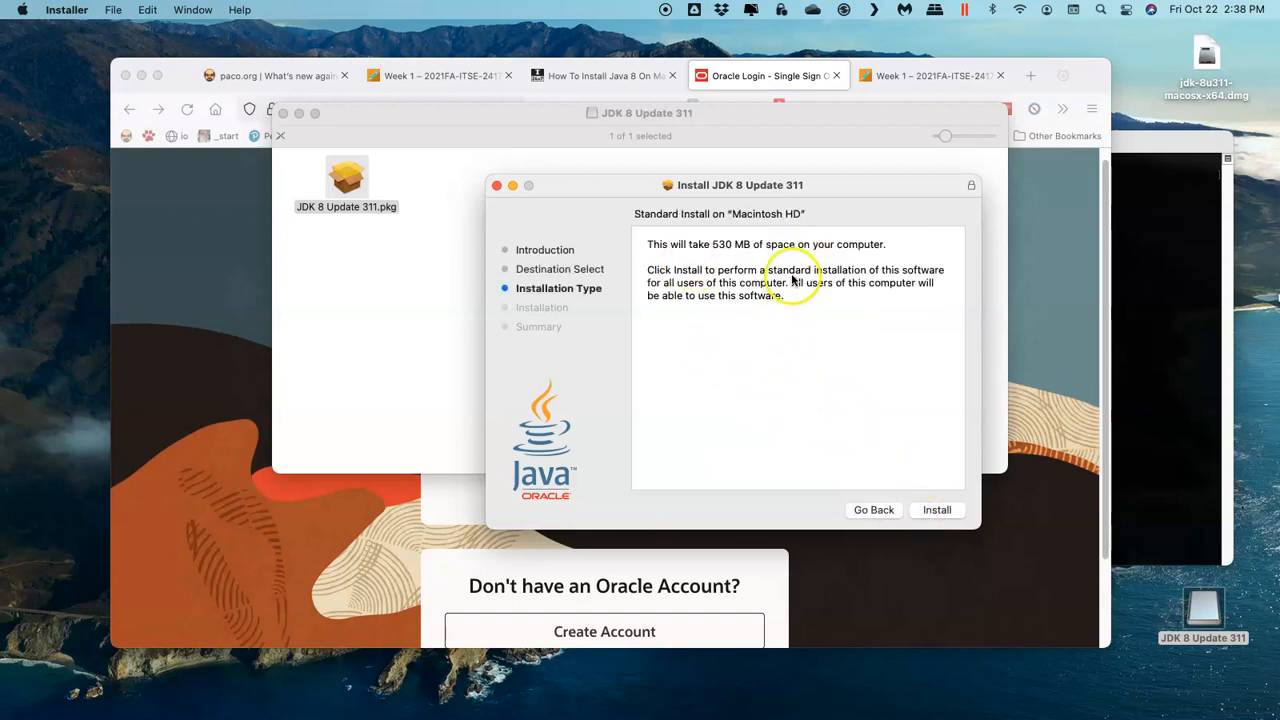
pyautogui.click(940, 511)
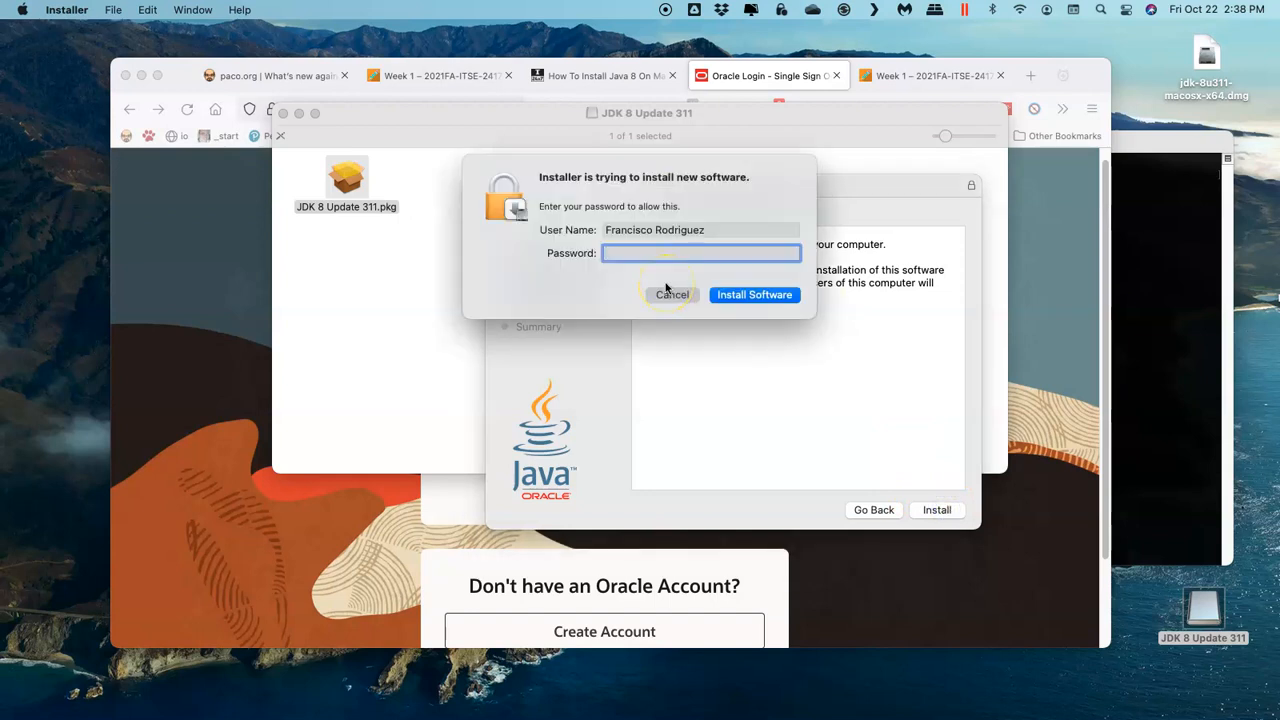
pyautogui.press('Return')
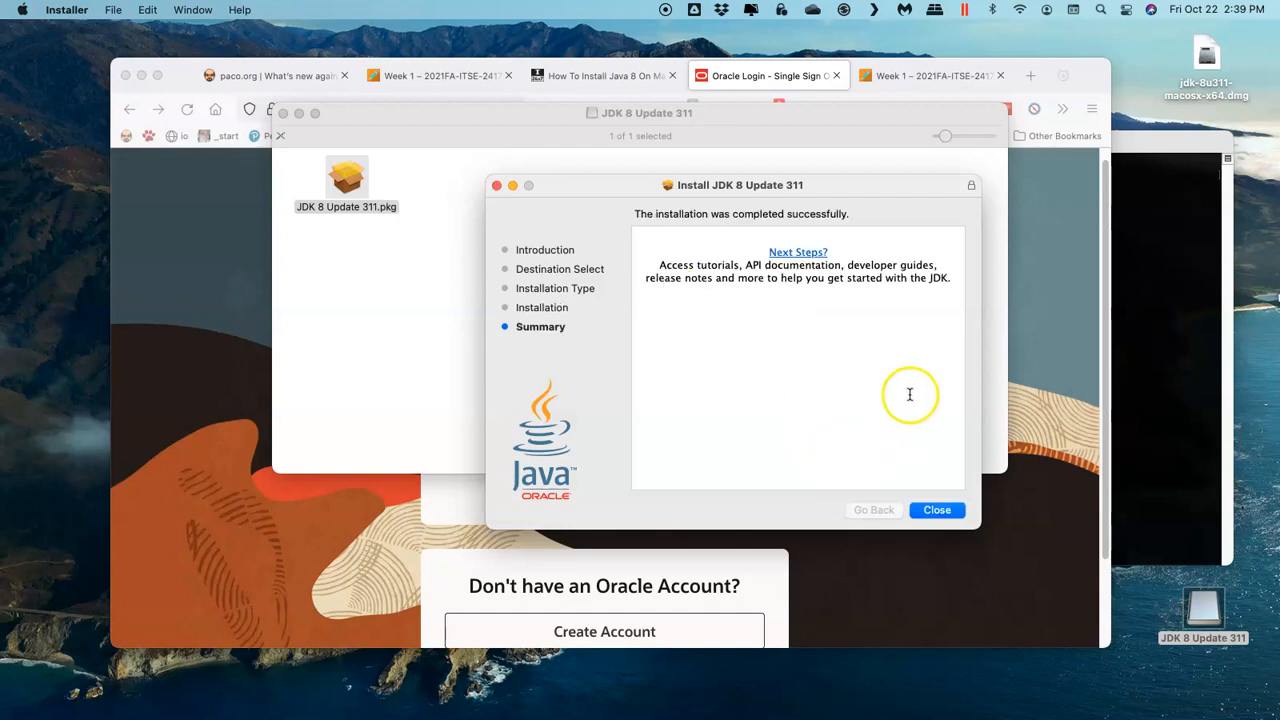
pyautogui.click(937, 510)
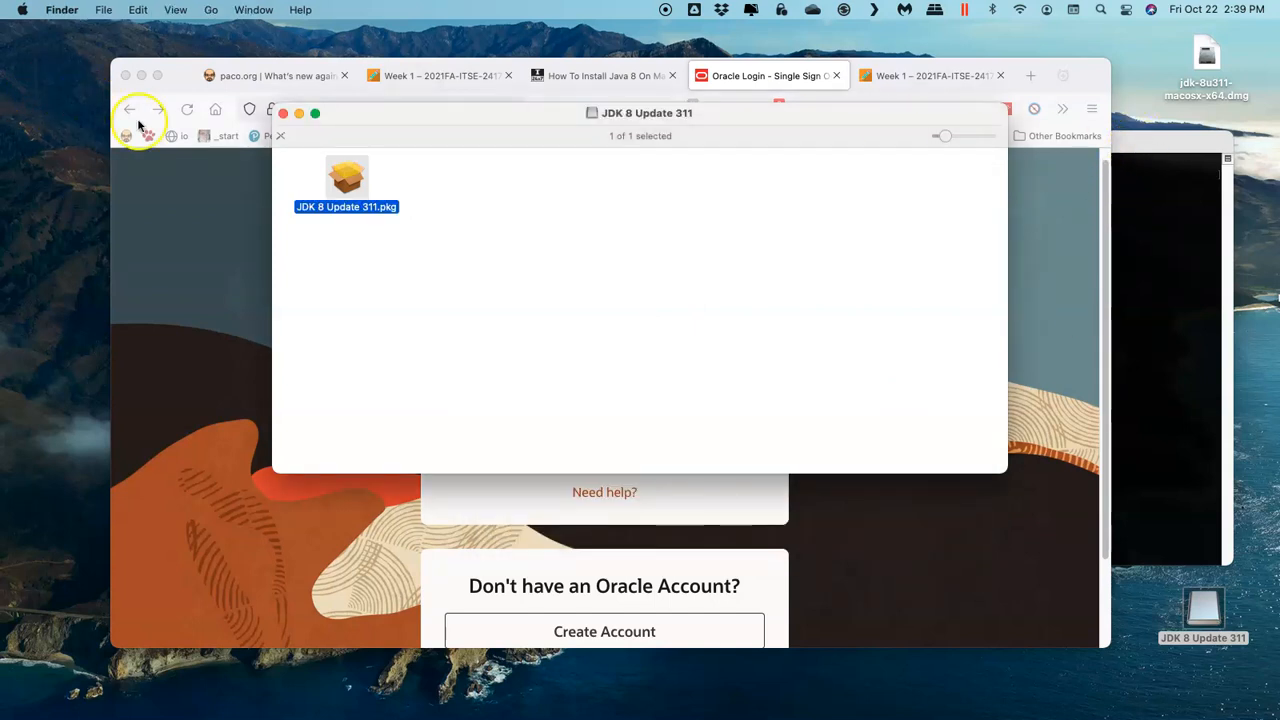
pyautogui.click(284, 113)
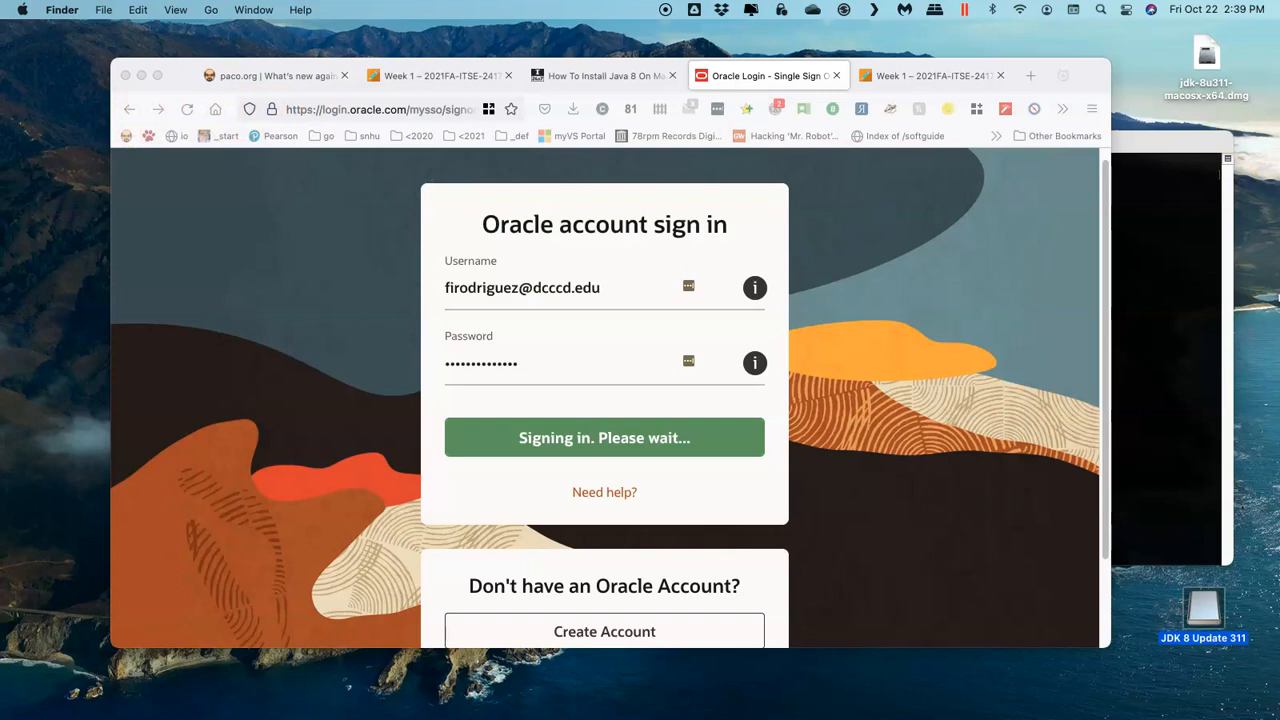
# Step: Move jdk-8u311-macosx-x64.dmg to the Trash and eject the JDK 8 Update 311 volume from the desktop
pyautogui.rightClick(1205, 55)
pyautogui.moveTo(1088, 88)
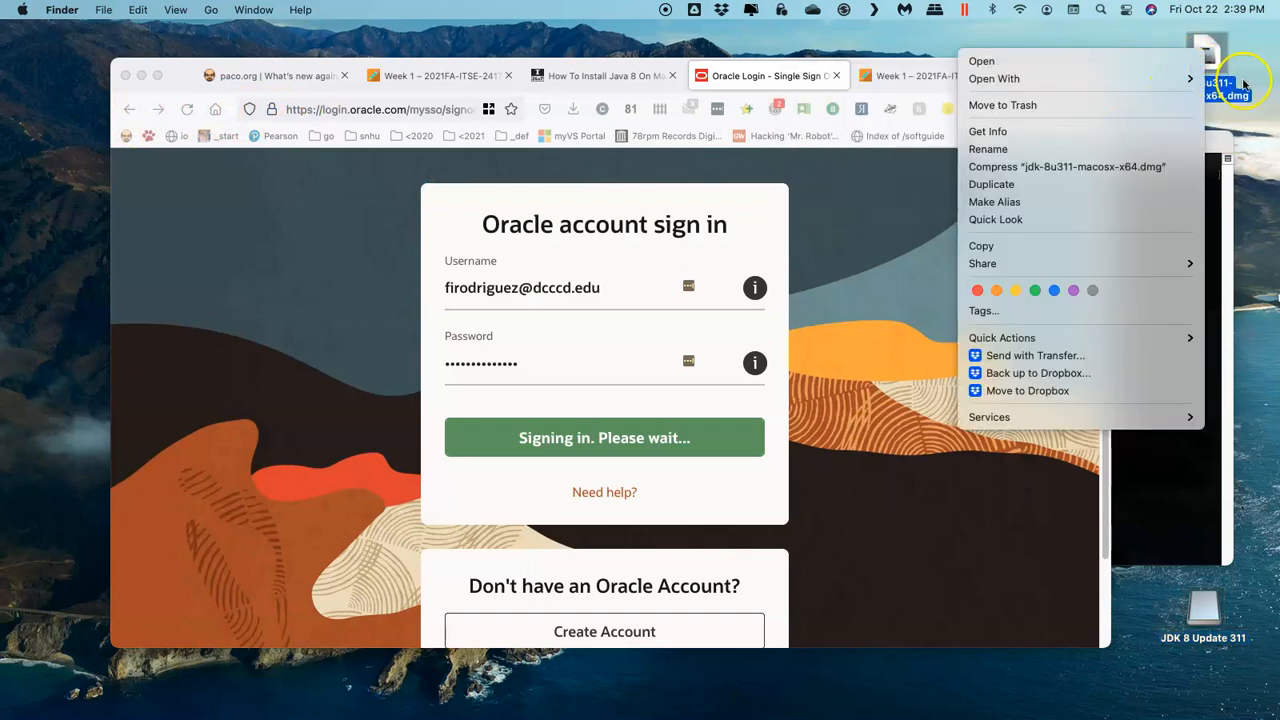
pyautogui.click(1080, 105)
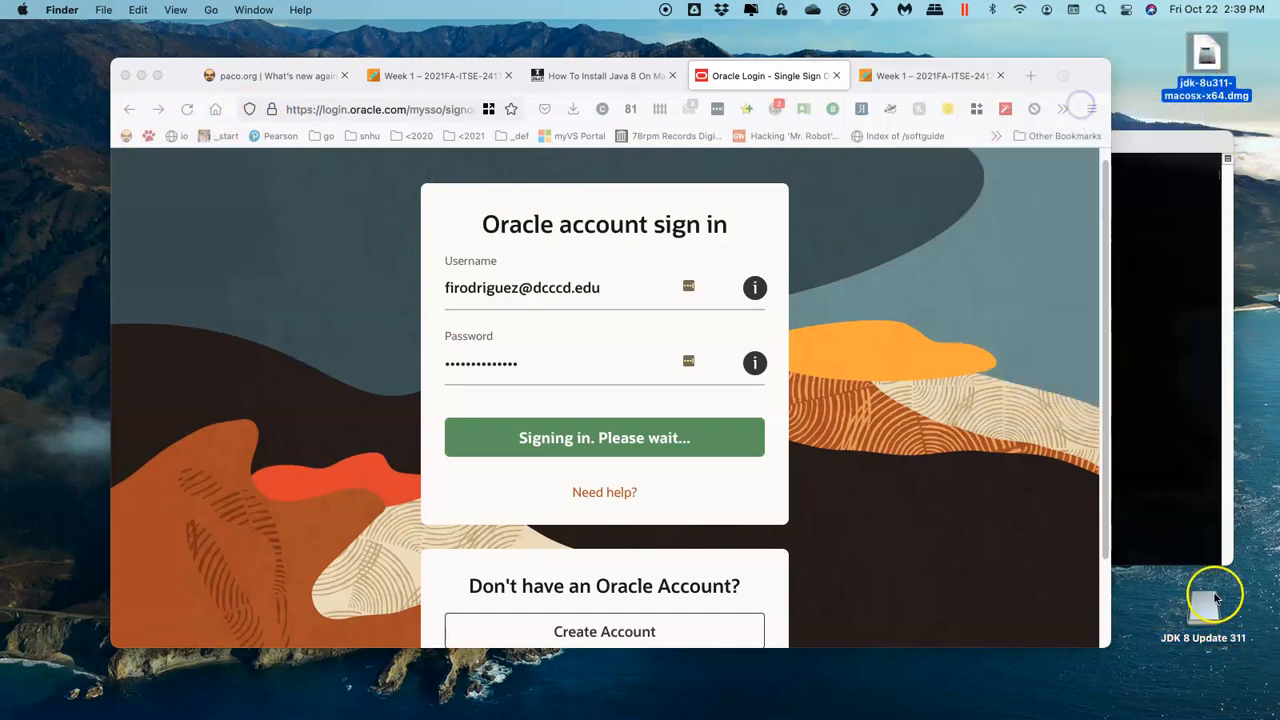
pyautogui.rightClick(1200, 615)
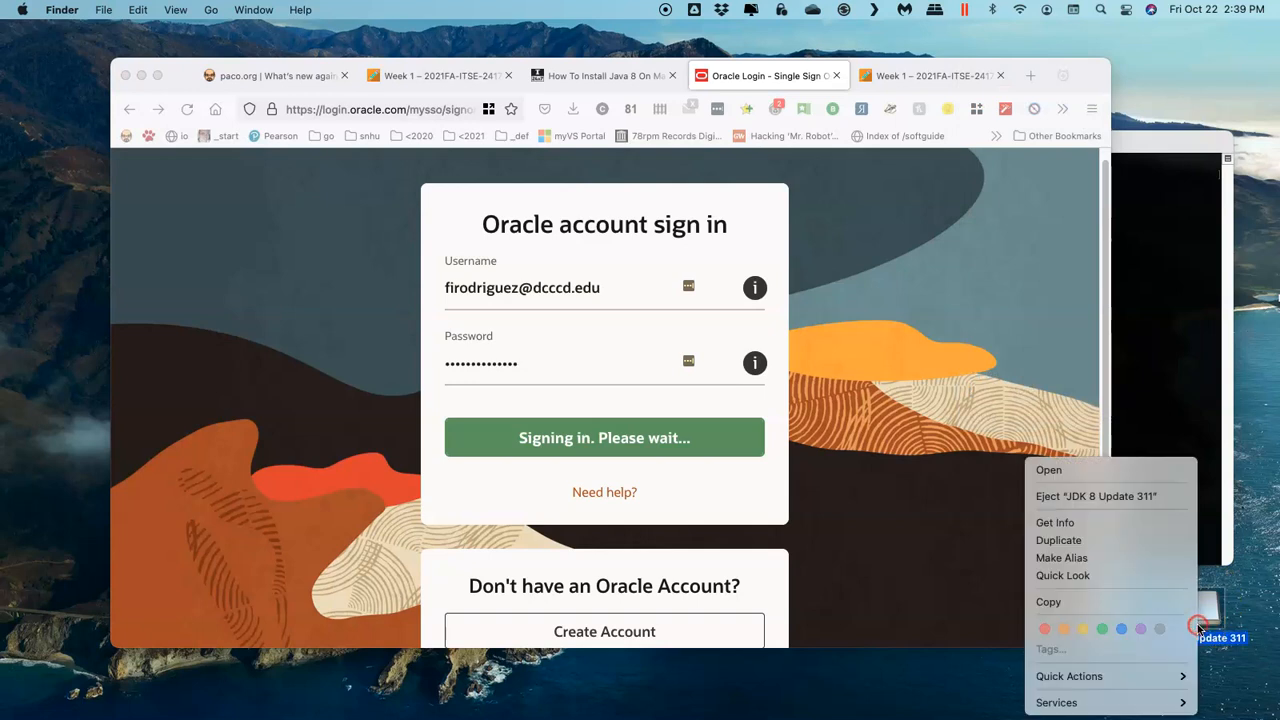
pyautogui.click(1100, 496)
pyautogui.moveTo(1205, 606); pyautogui.dragTo(1278, 594)
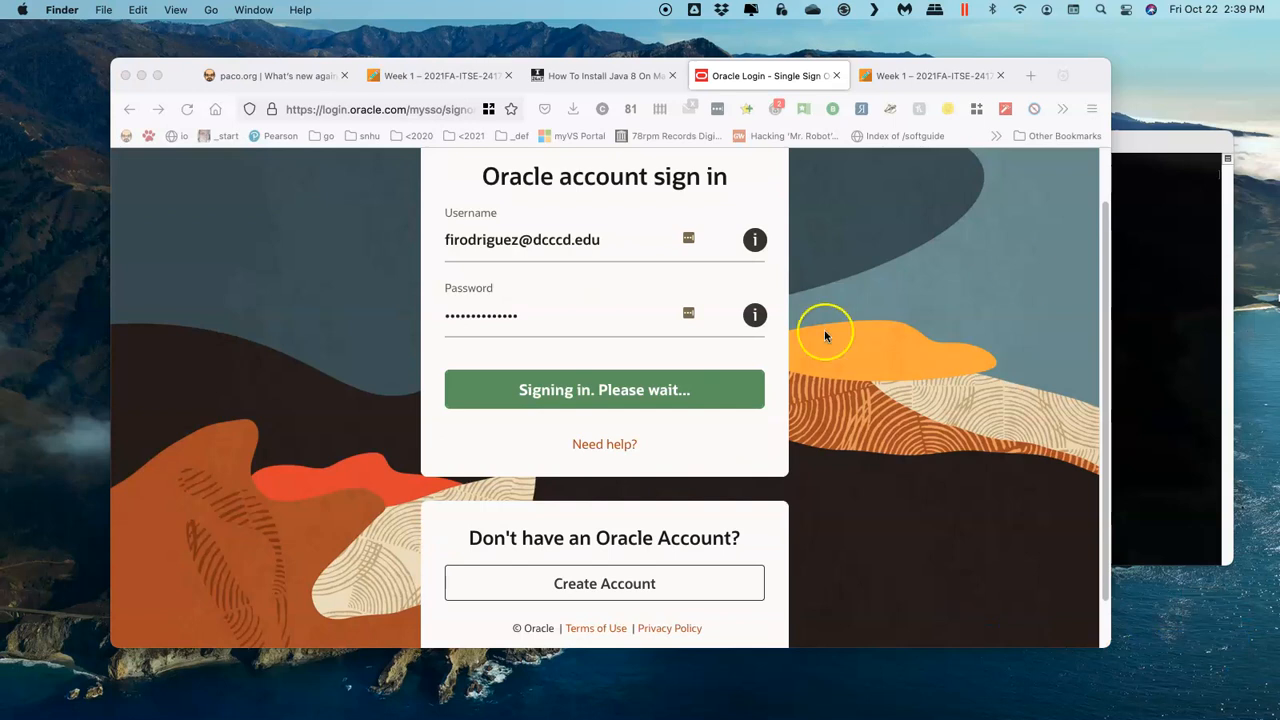
# Step: Switch to Terminal, move its window lower, and run javac without arguments to check the Java compiler installation
pyautogui.click(1141, 229)
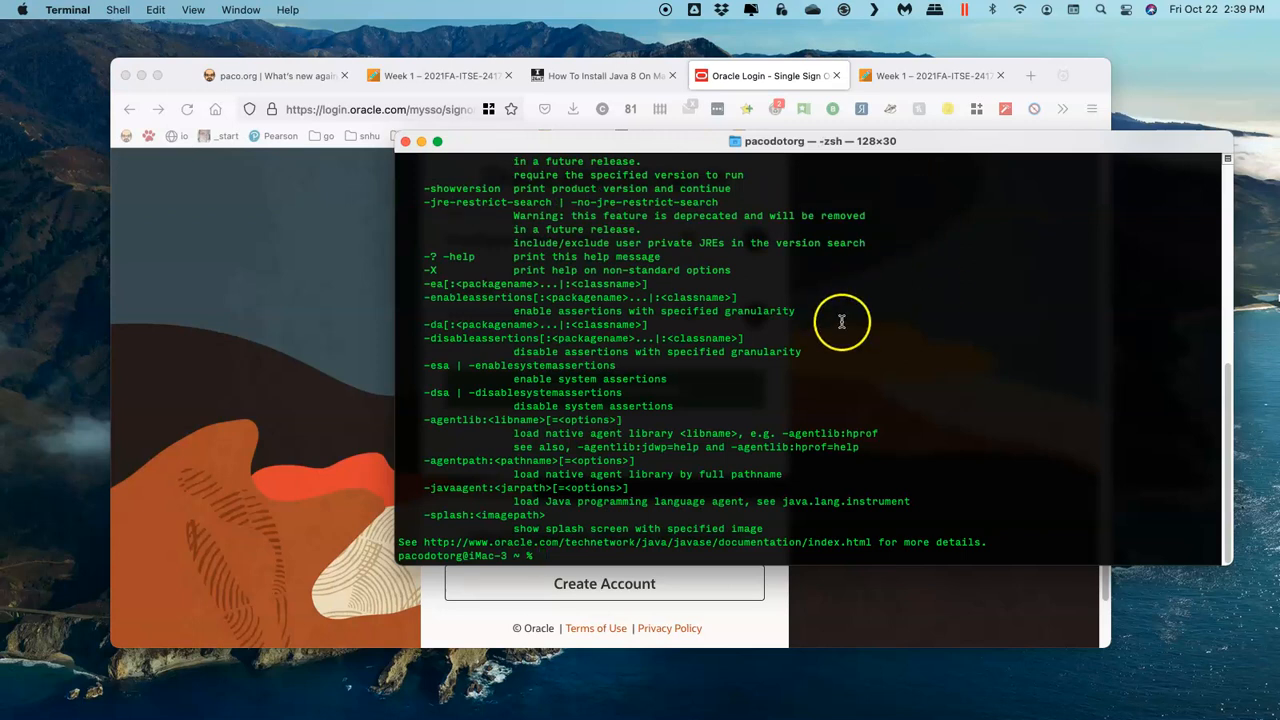
pyautogui.scroll(10, 843, 321)
pyautogui.scroll(-10, 843, 321)
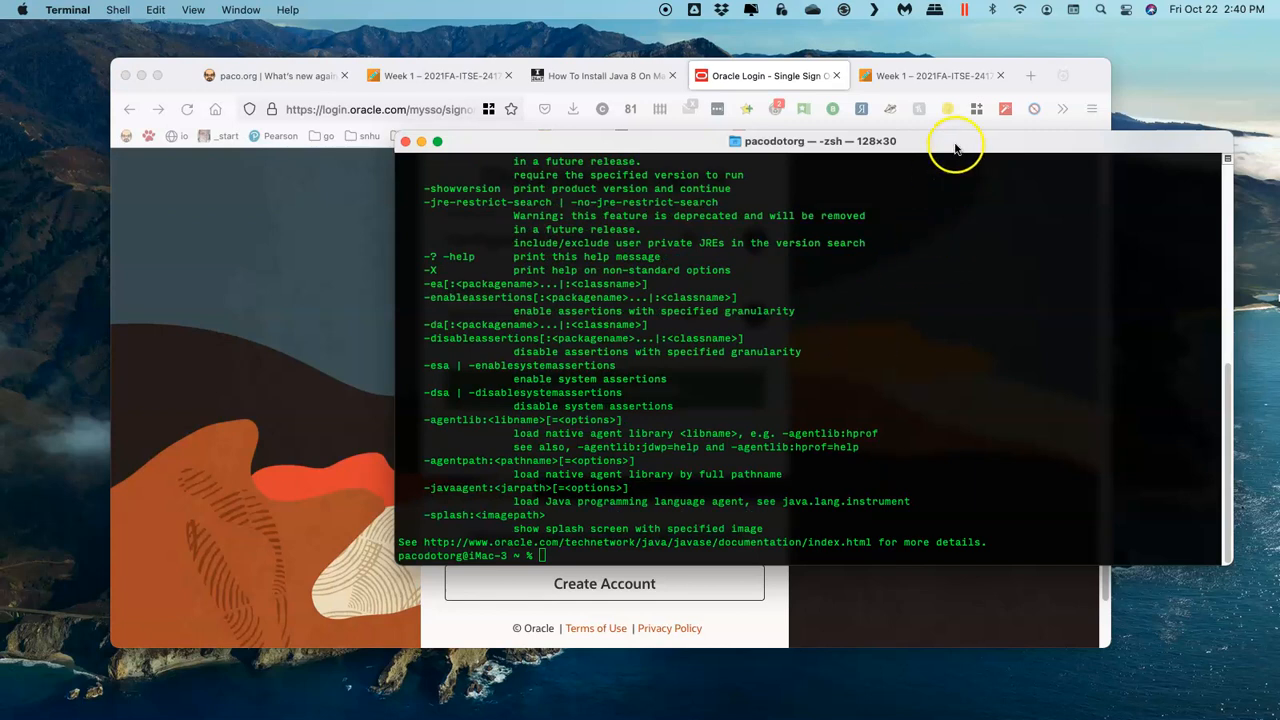
pyautogui.moveTo(967, 143); pyautogui.dragTo(971, 183)
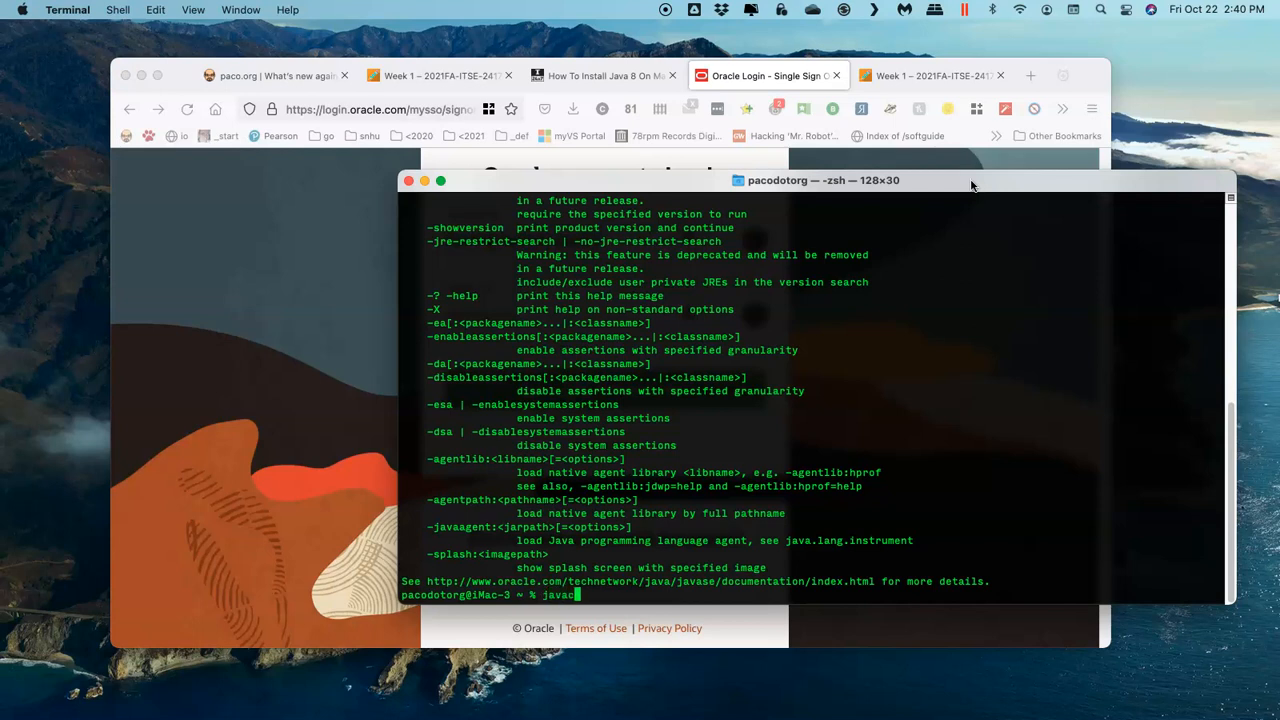
pyautogui.press('Return')
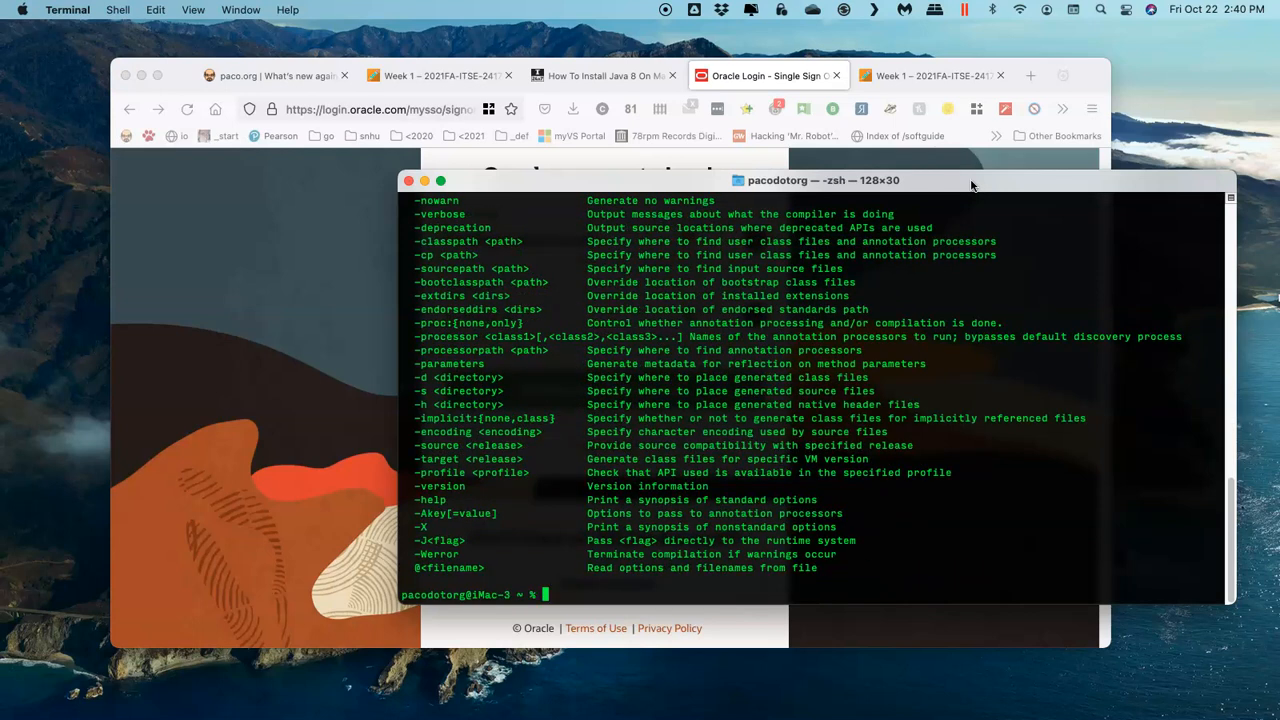